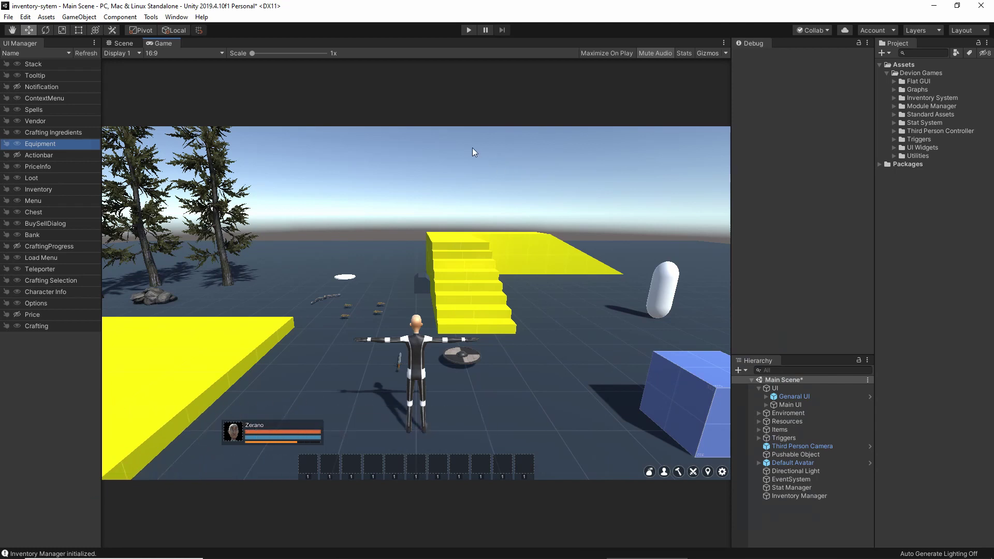
Open the Devion Games Inventory System editor with the Fantasy ItemDatabase and dock it beside the Game view.
click(152, 18)
mouse_move(197, 29)
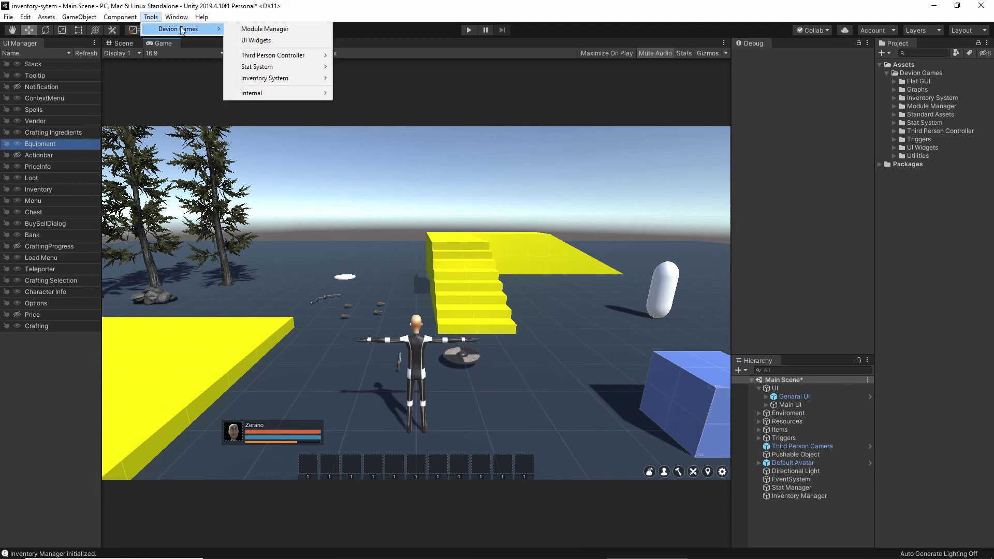
mouse_move(259, 78)
click(361, 82)
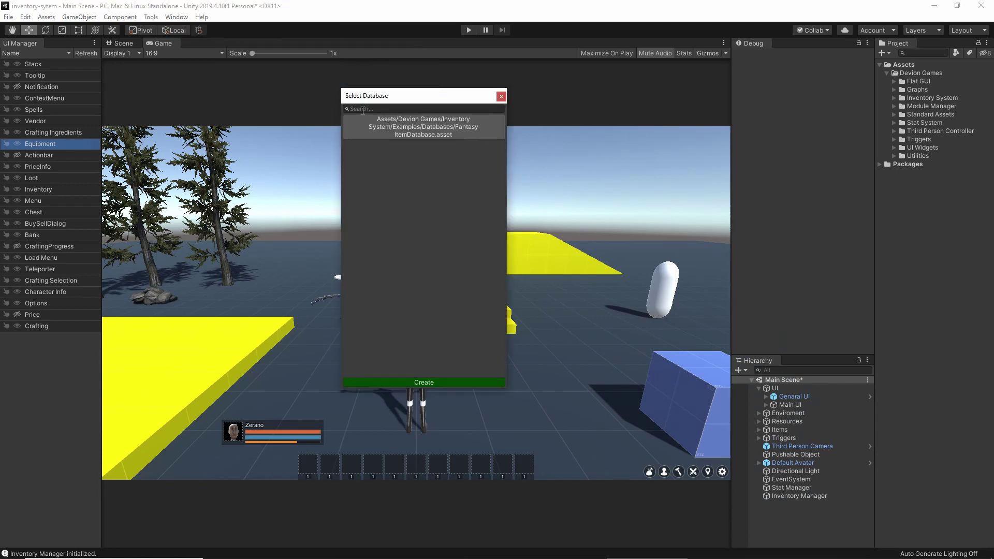
click(431, 122)
drag(223, 79, 228, 49)
Add a new entry of type Item to the item database and name it Plant.
click(194, 68)
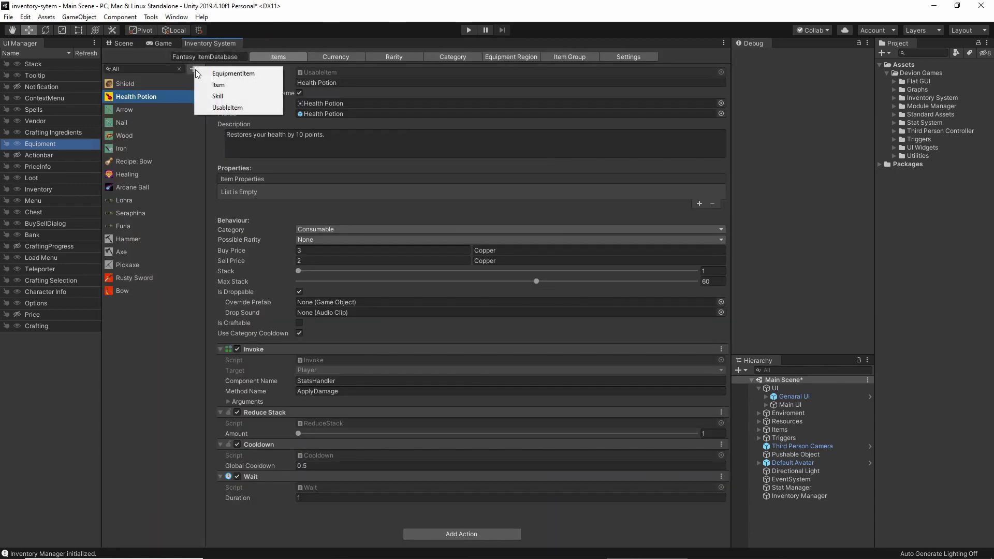
click(224, 86)
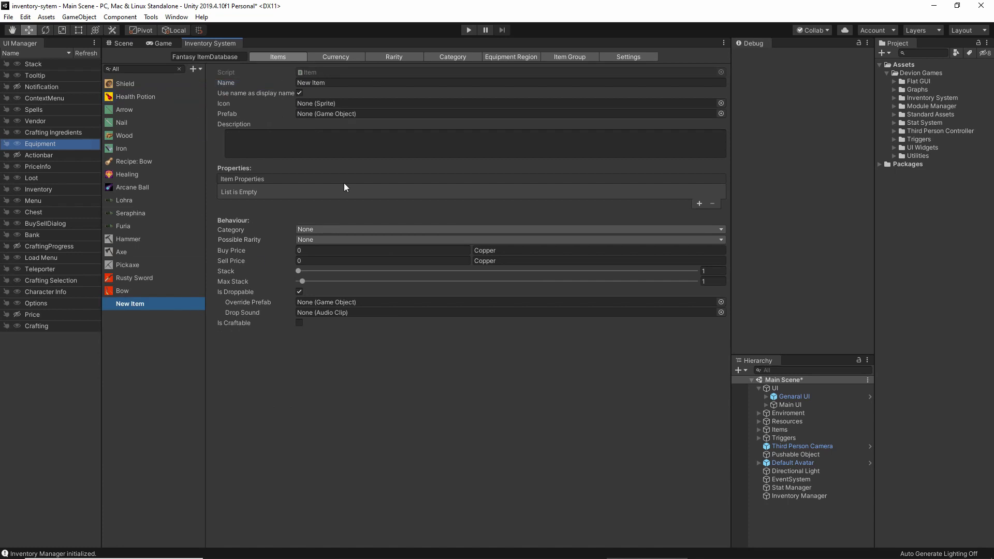
click(313, 83)
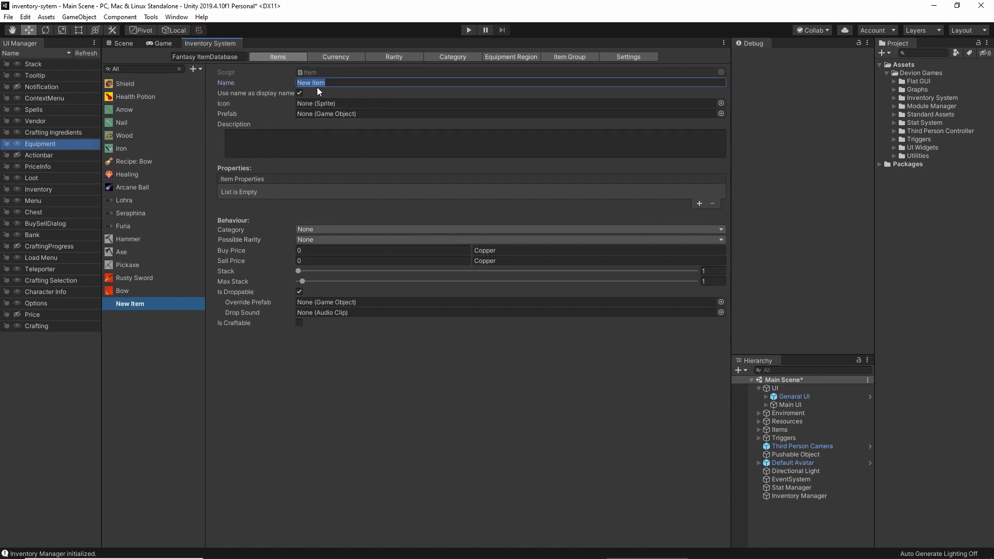
text(Plant)
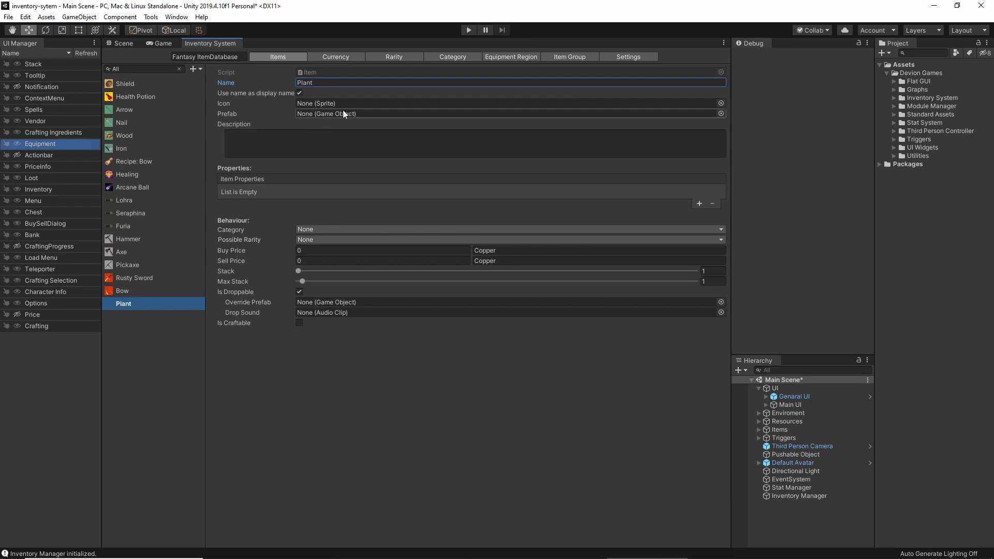
Give the Plant item the Scoparius icon and the description "Plant to craft a health potion.".
click(721, 103)
click(467, 305)
double_click(467, 304)
click(277, 131)
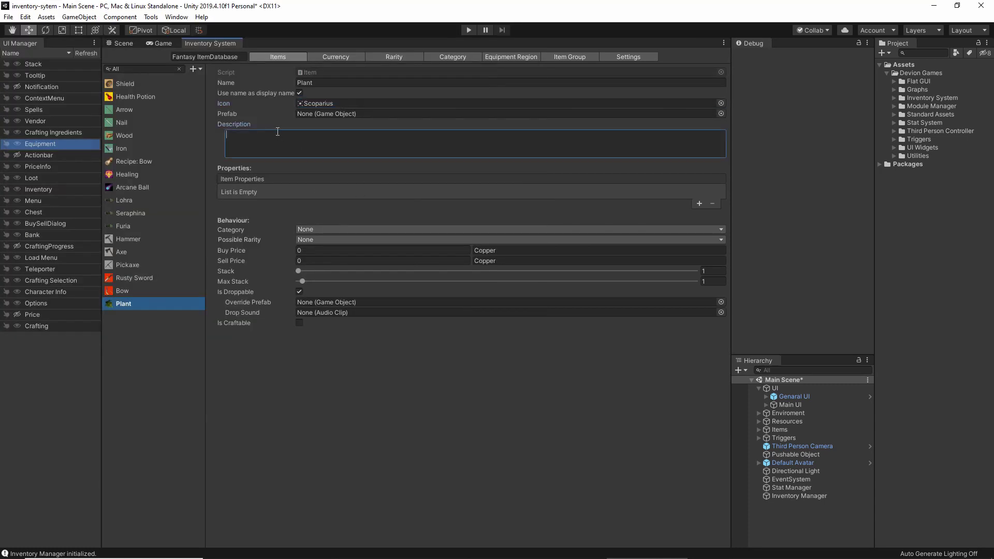
text(Plant to craft a health potion.)
Set the Plant item's buy price to 4 Copper and its sell price to 3 Copper.
drag(325, 251, 200, 228)
text(4)
click(306, 259)
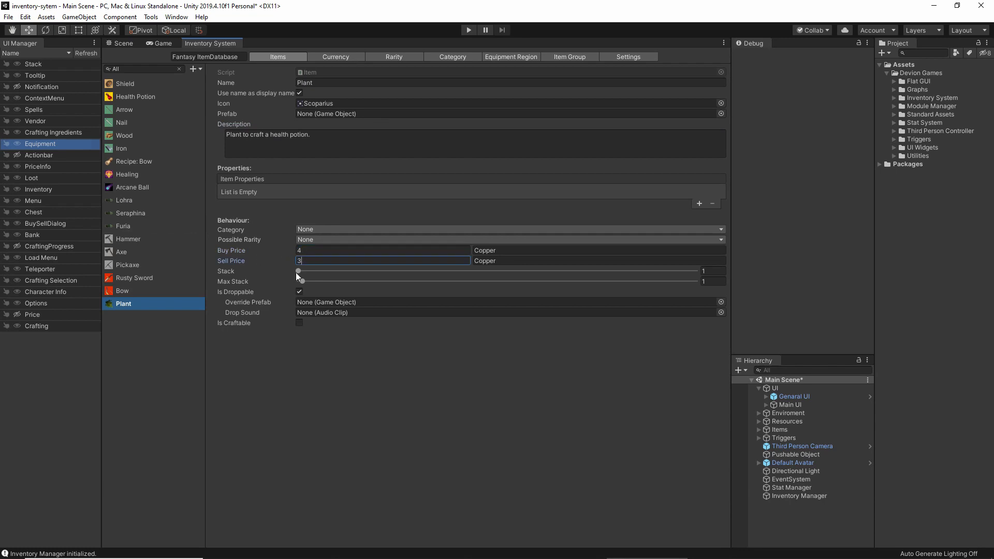
text(3)
Set the Plant item's category to Material and max stack to 10, and disable Is Droppable.
click(311, 229)
click(311, 296)
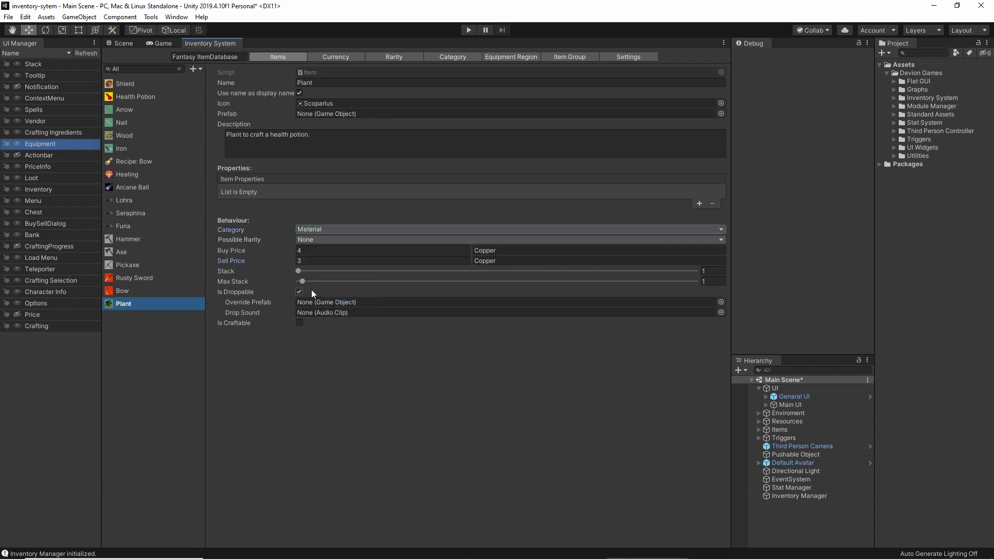
drag(305, 282, 338, 289)
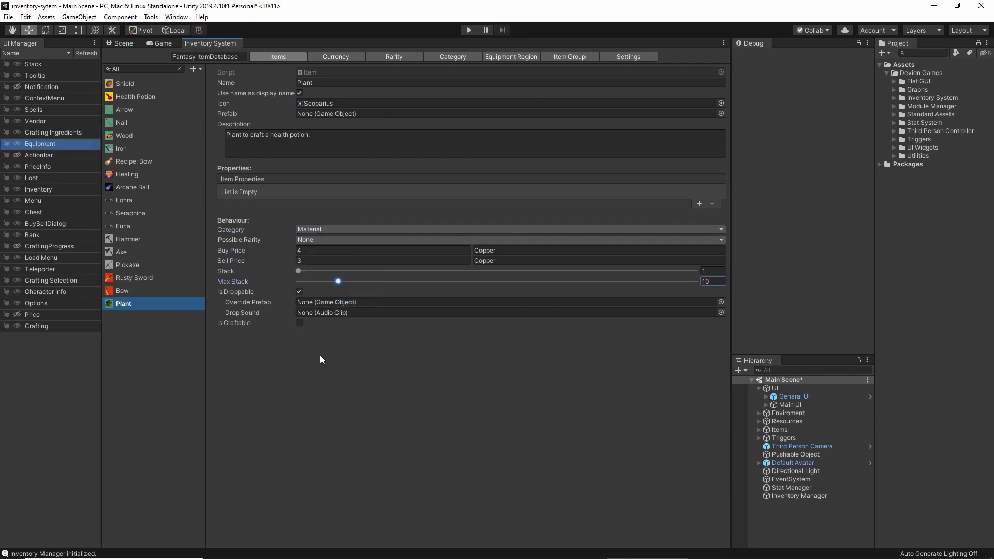
click(300, 292)
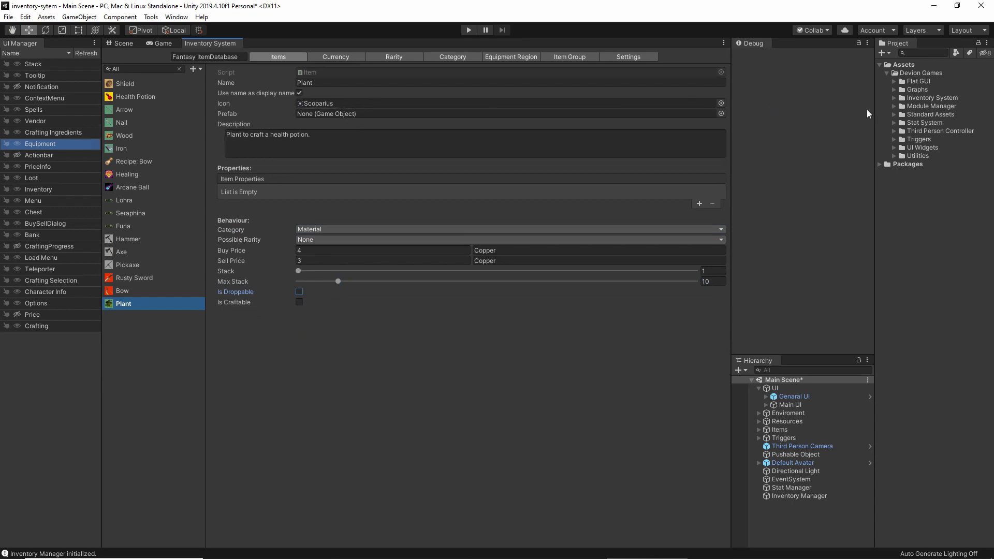
Assign the Bush model from Inventory System/Examples/Models/Bush as the Plant item's prefab.
click(895, 99)
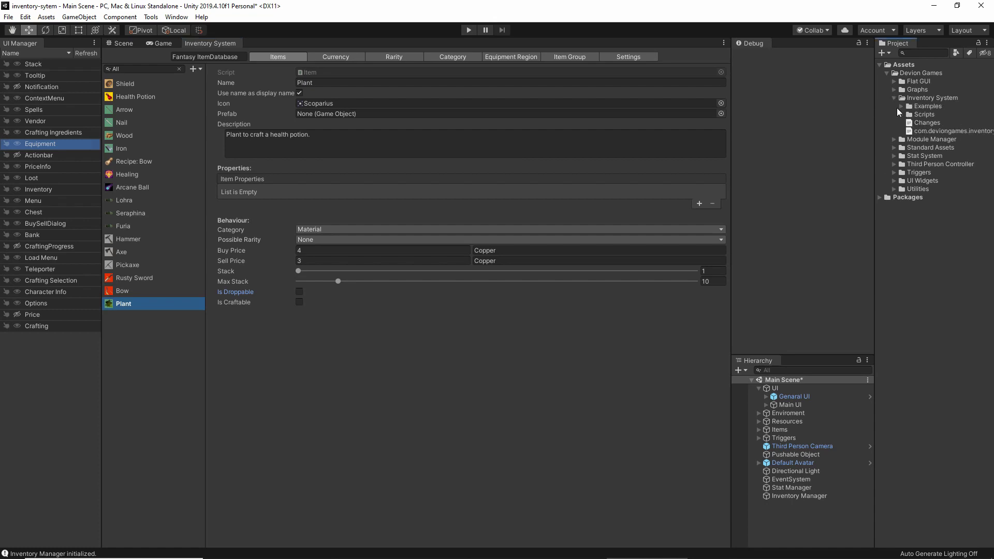
click(901, 107)
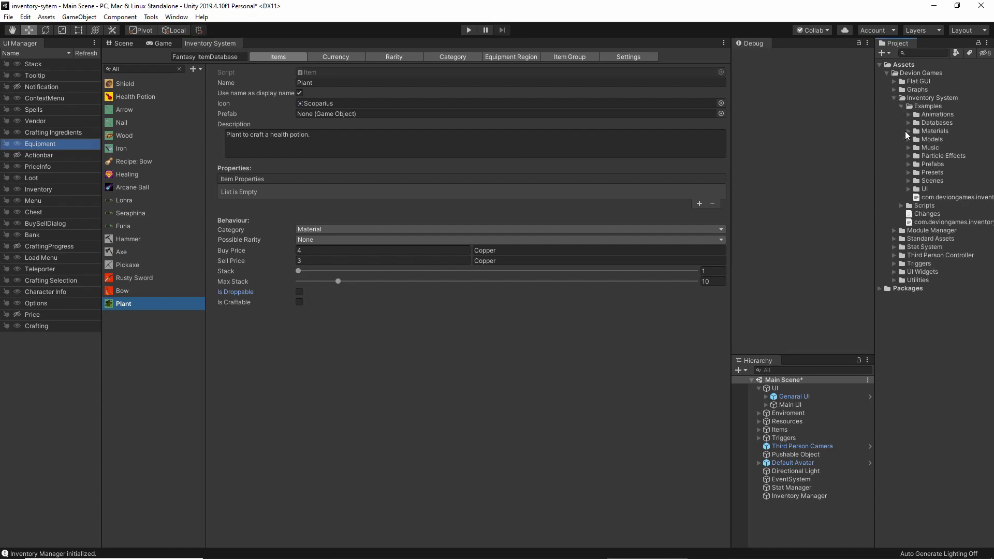
click(909, 140)
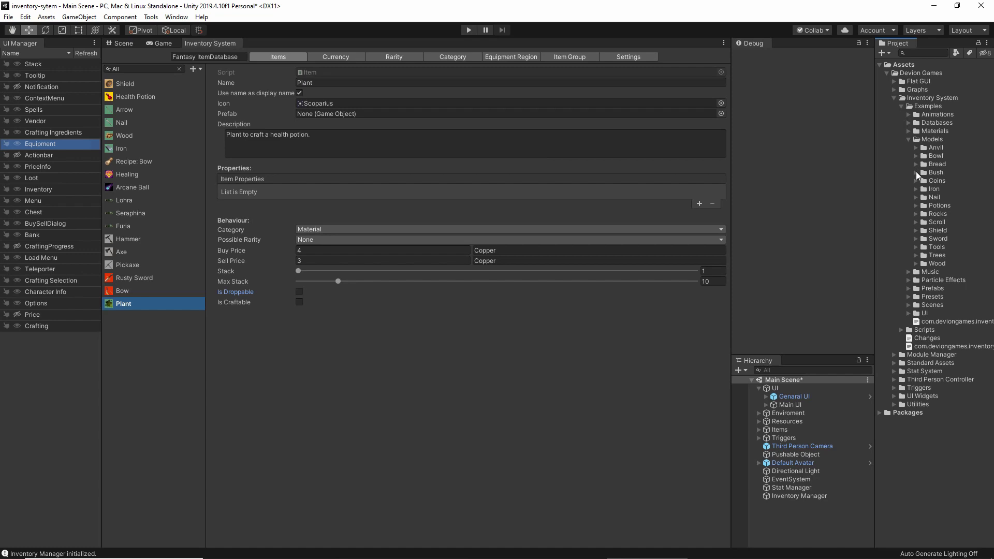
click(916, 172)
drag(943, 205, 340, 116)
Run the prefab setup for the bush and save it as Plant in Inventory System/Examples/Prefabs/Items.
click(707, 113)
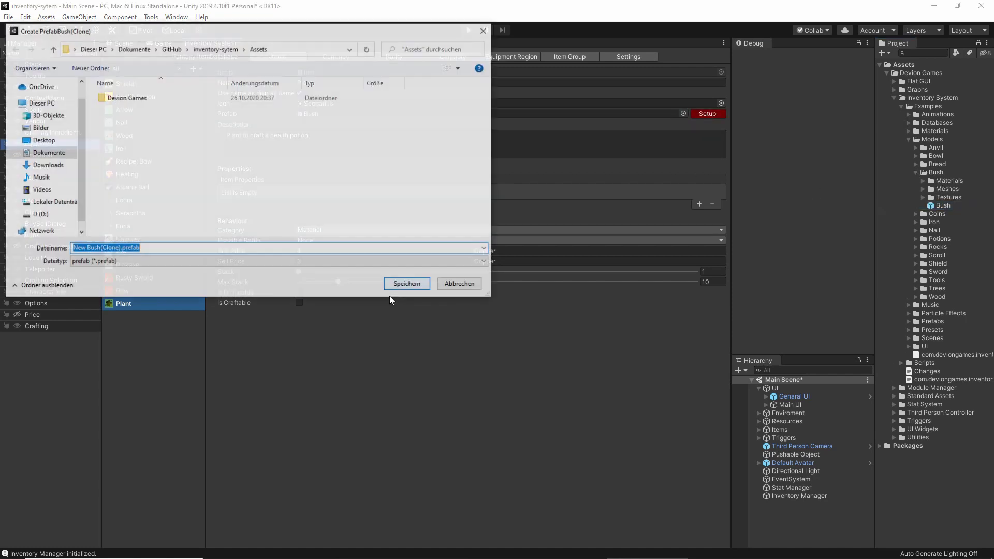
double_click(126, 103)
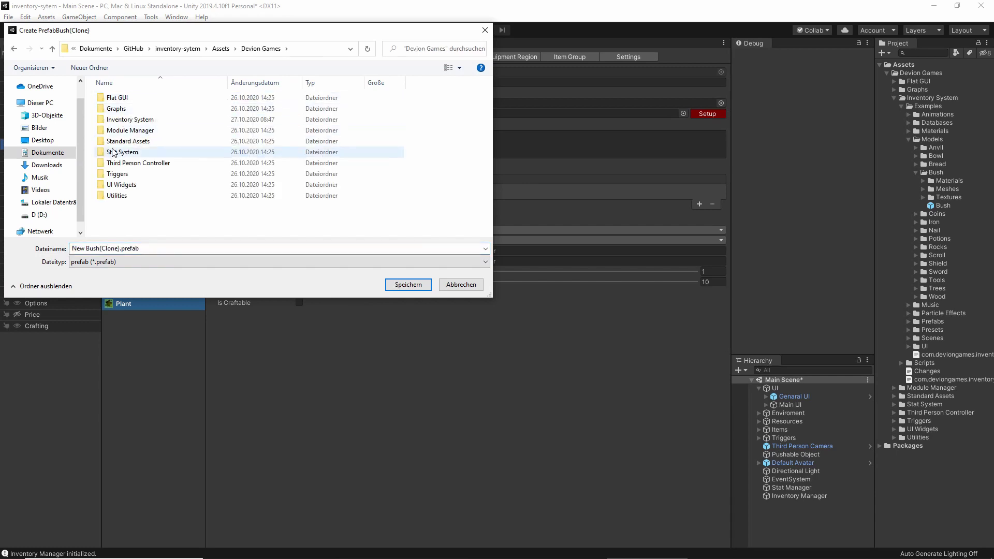
double_click(126, 119)
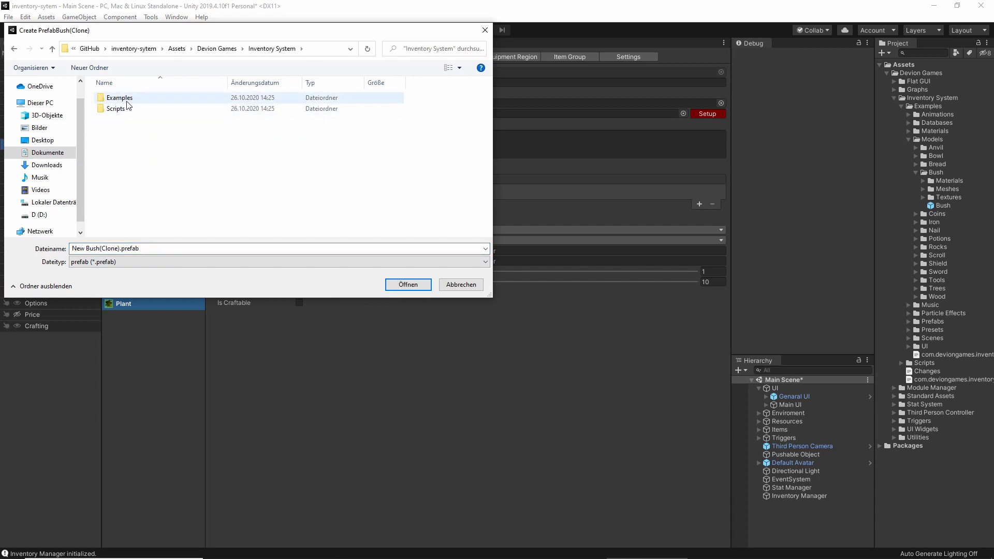
double_click(124, 98)
double_click(116, 164)
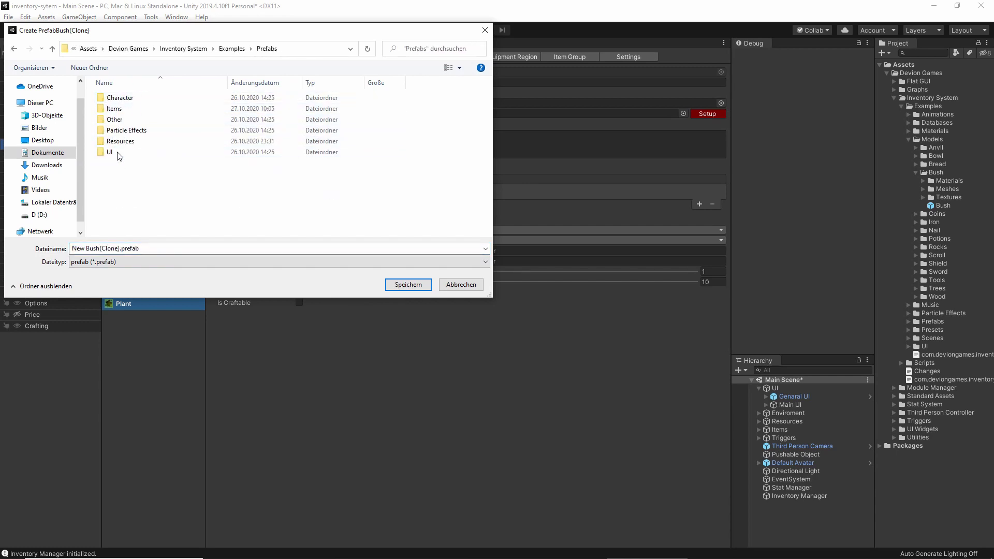
double_click(126, 108)
click(202, 248)
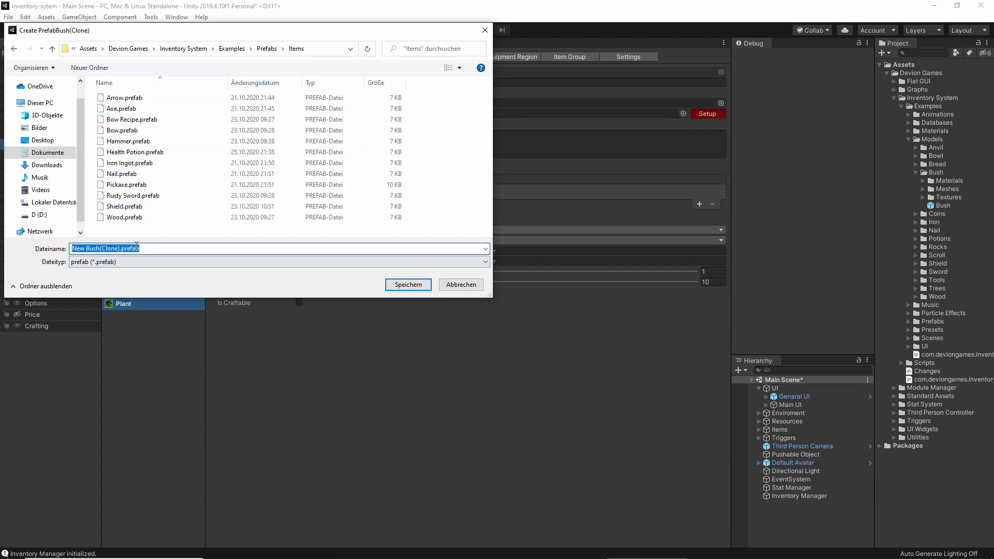
text(Plant)
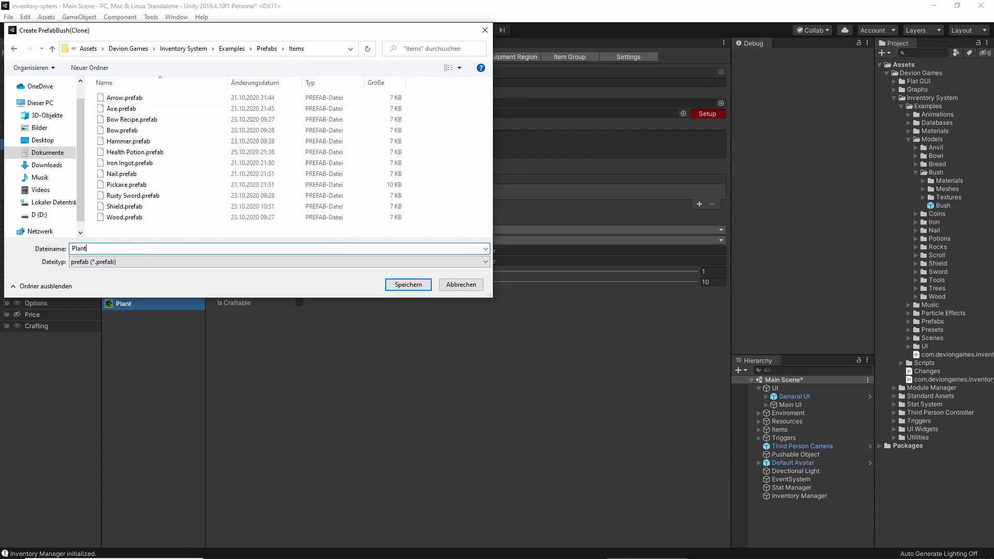
key(Return)
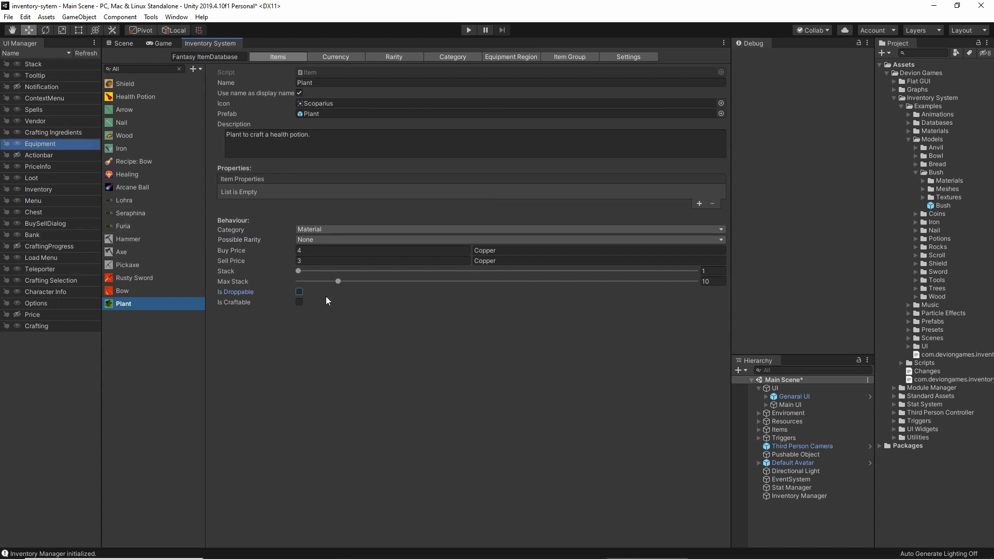
Place the Plant prefab from Examples/Prefabs/Items on the open floor beside the yellow stairs in the Scene view.
click(127, 45)
right_drag(430, 263, 440, 269)
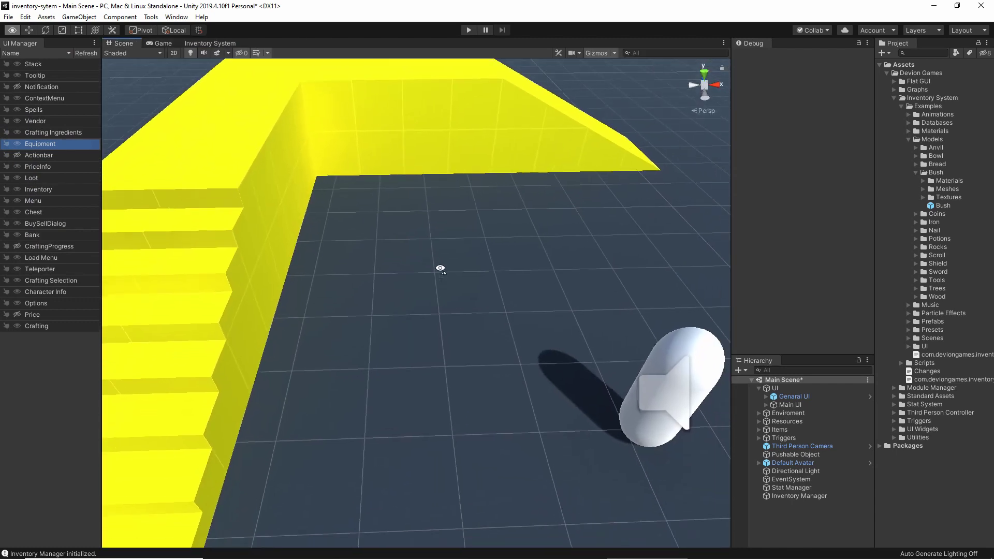
click(916, 172)
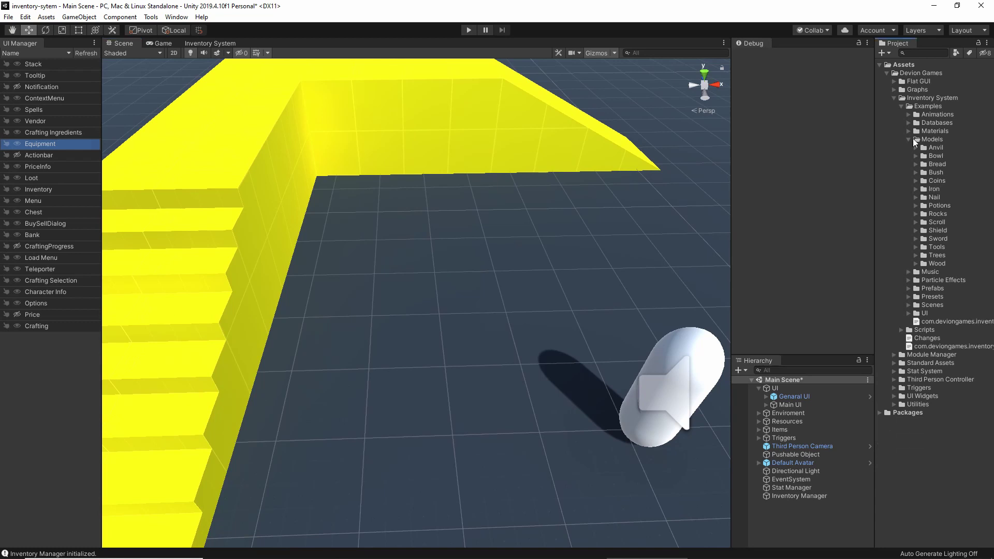
click(908, 139)
click(909, 165)
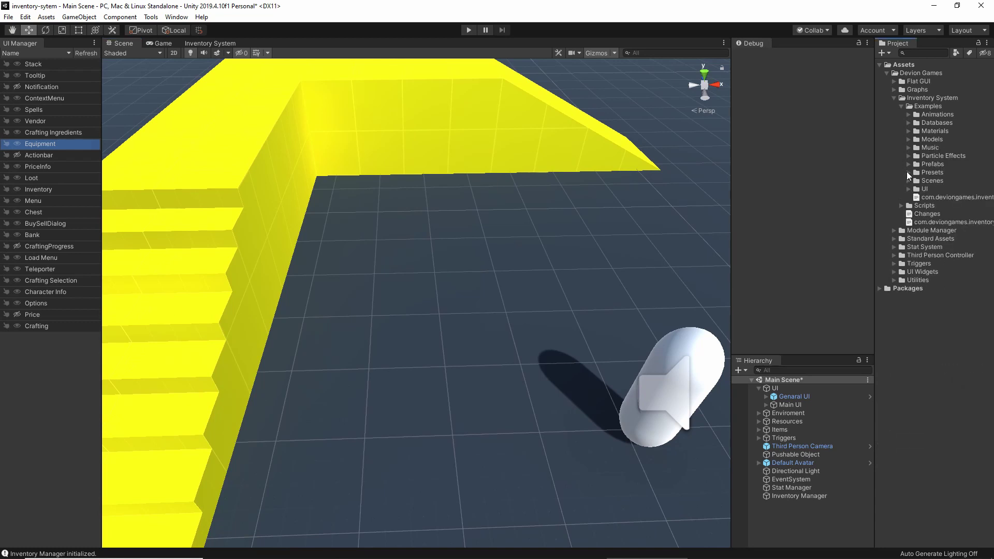
click(916, 181)
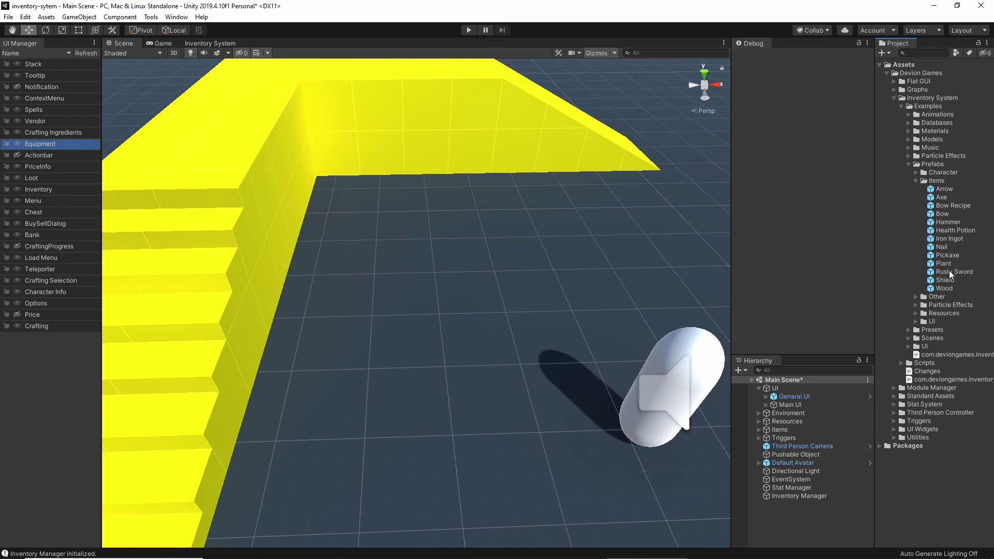
drag(943, 264, 423, 288)
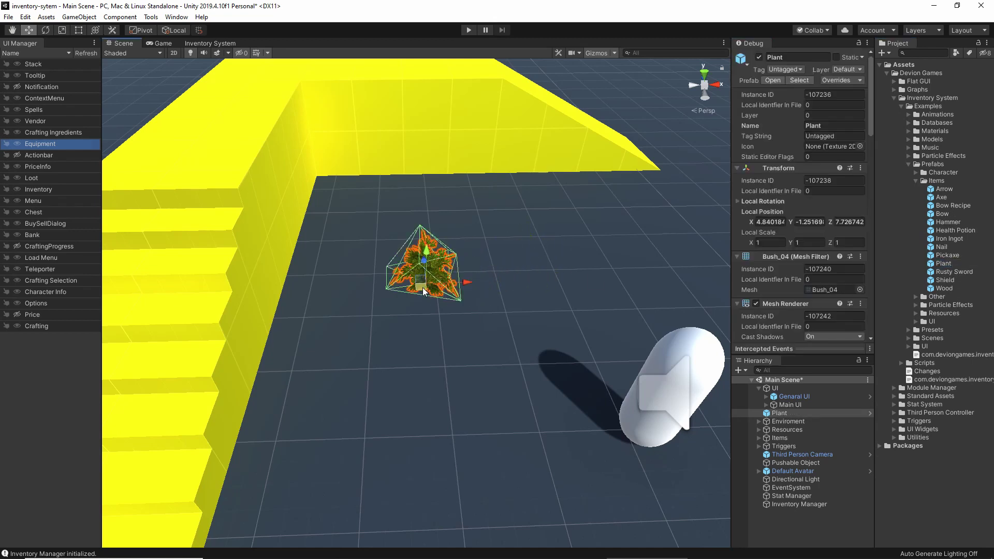
Switch the Inspector showing the Plant object from Debug to Normal mode.
scroll(824, 197, down, 10)
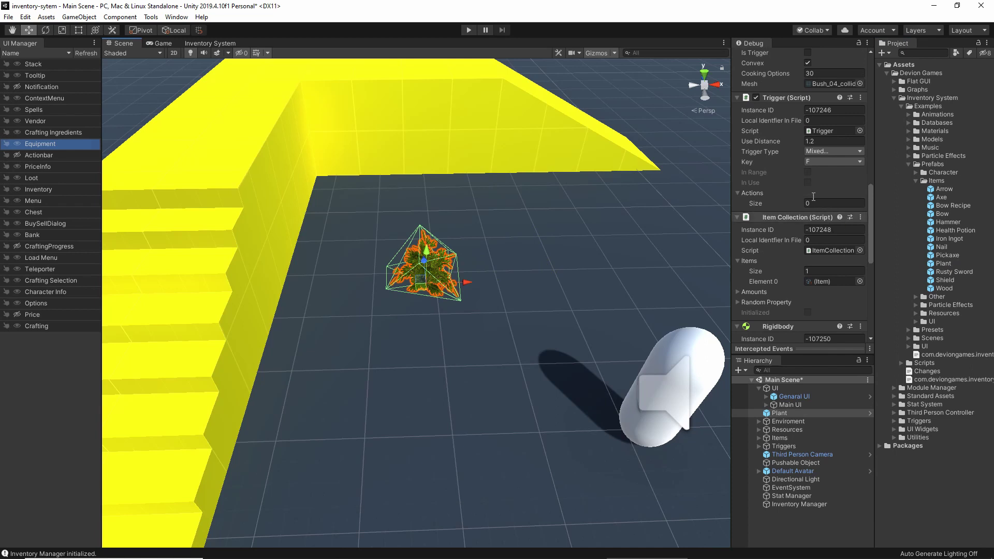
right_click(757, 45)
click(771, 50)
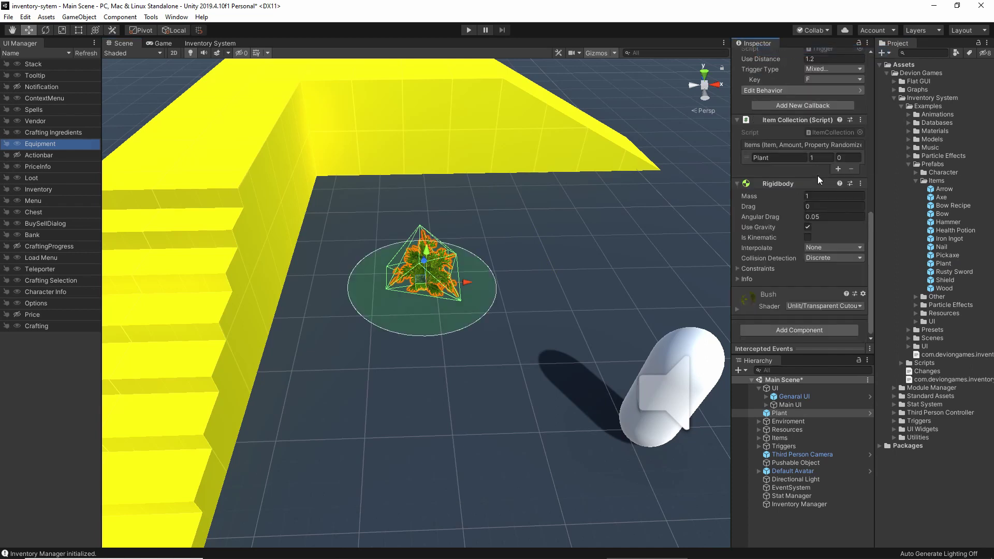
Open the behavior of the Plant's Trigger component and add the Inventory System action Can Pickup.
scroll(818, 175, up, 3)
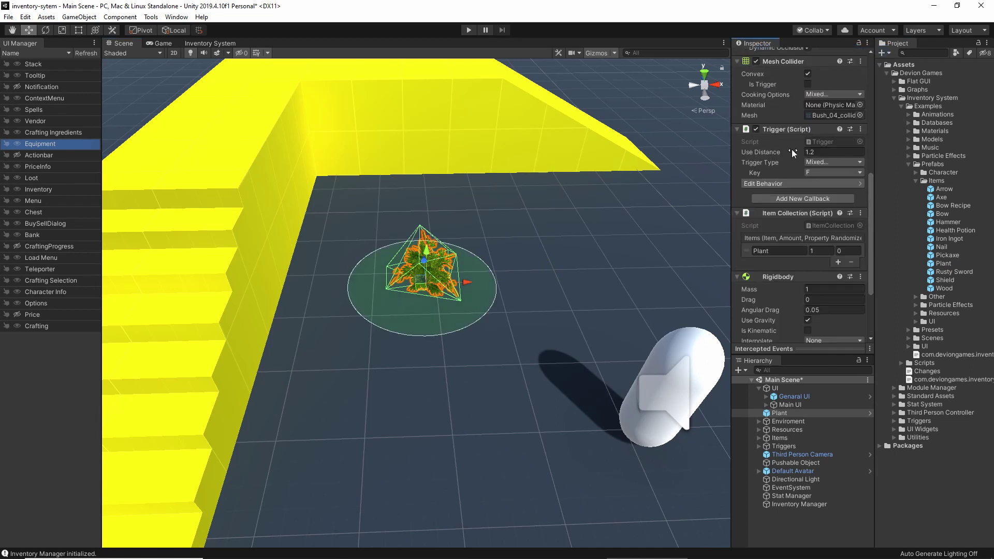
click(773, 186)
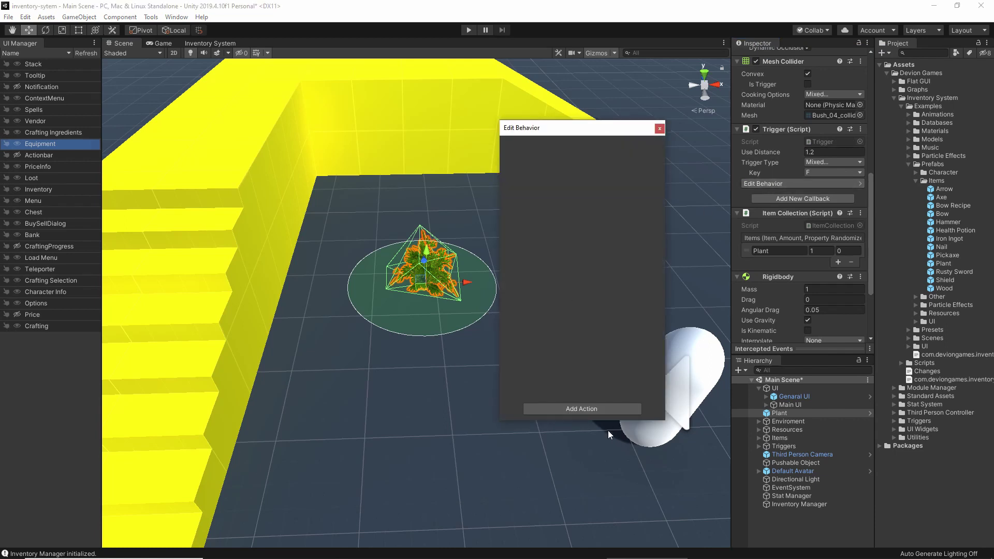
click(601, 409)
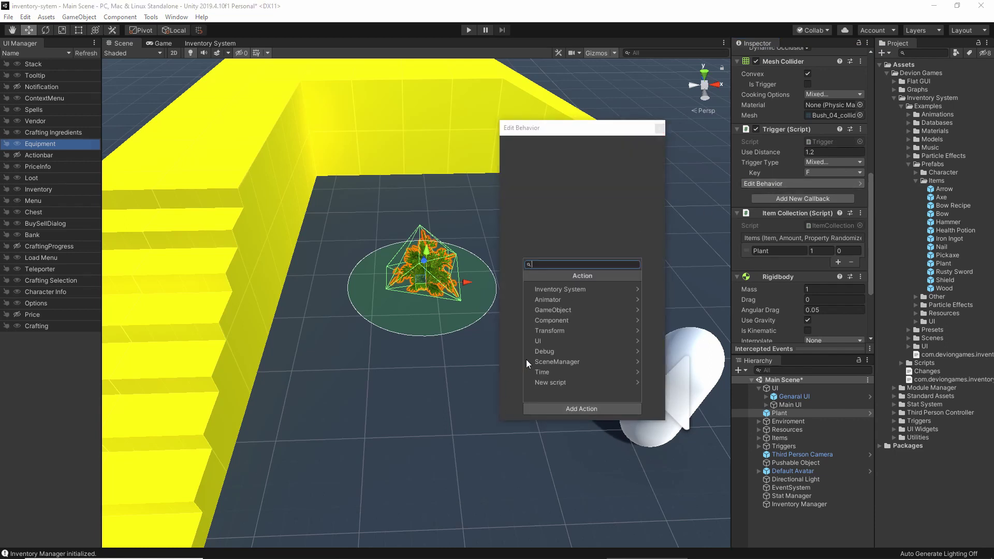
click(573, 288)
click(569, 289)
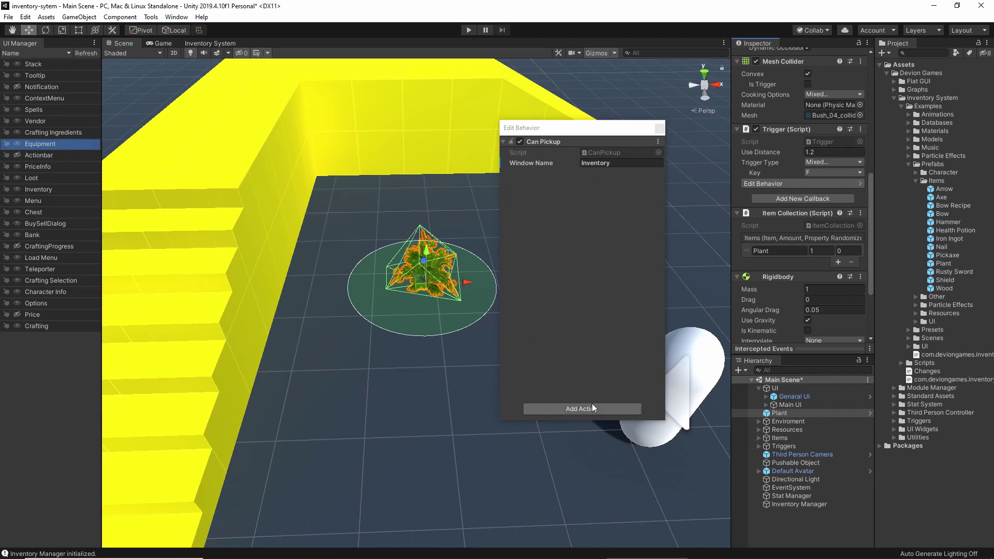
Add the Inventory System action Pickup to the Plant's trigger behavior and set its amount to 1.
click(569, 409)
click(558, 290)
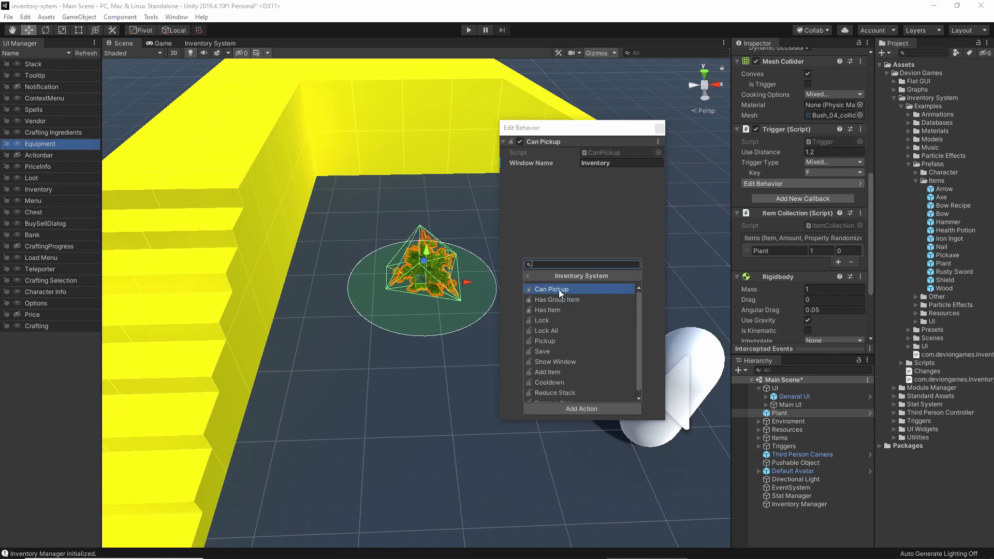
click(555, 340)
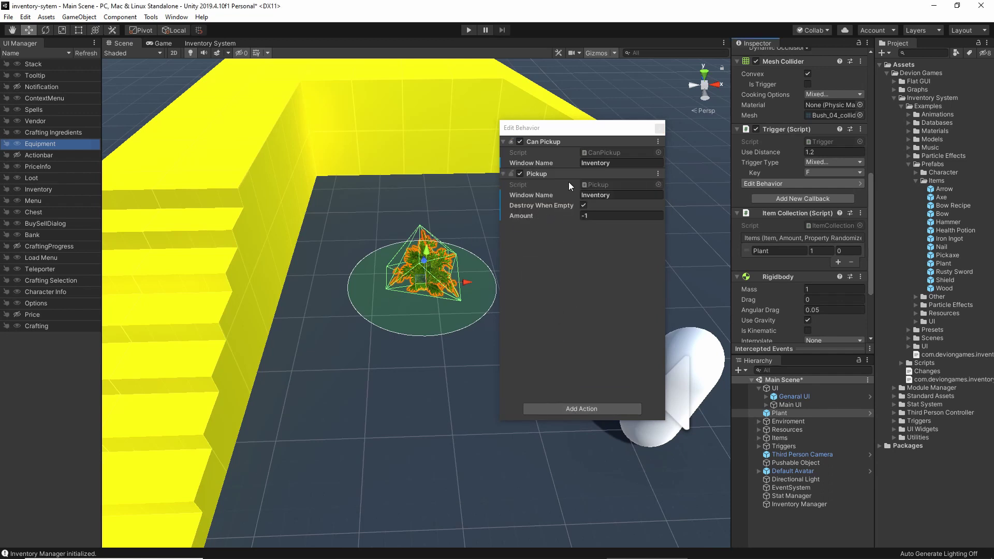
click(611, 215)
text(1)
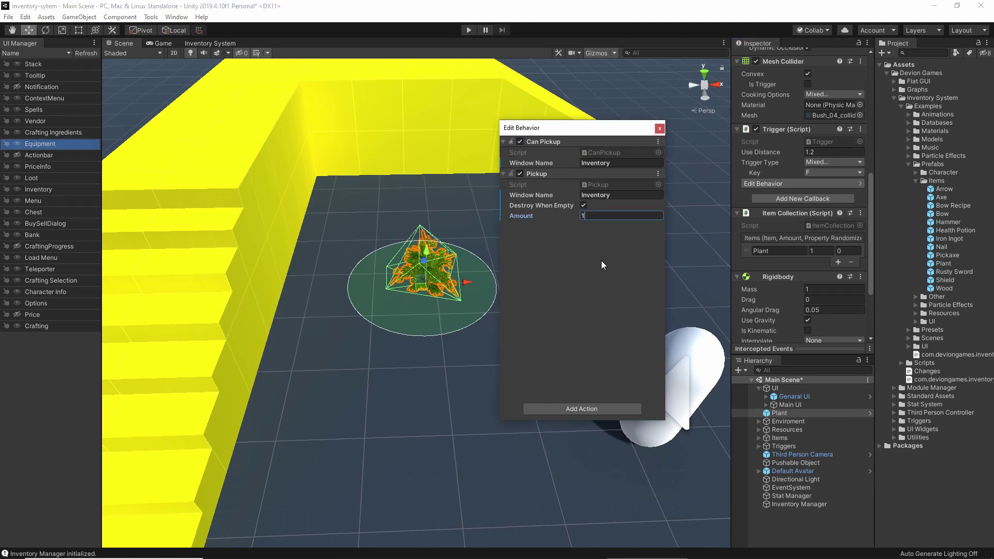
Close the behavior editor and add two more Plant entries with amount 1 to the Plant's Item Collection.
click(660, 128)
click(745, 251)
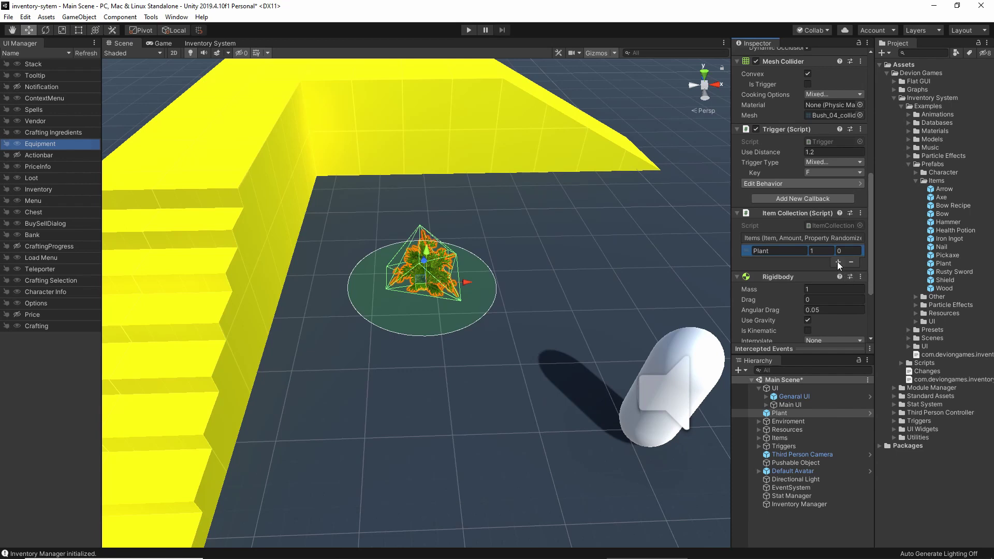
click(838, 262)
click(835, 272)
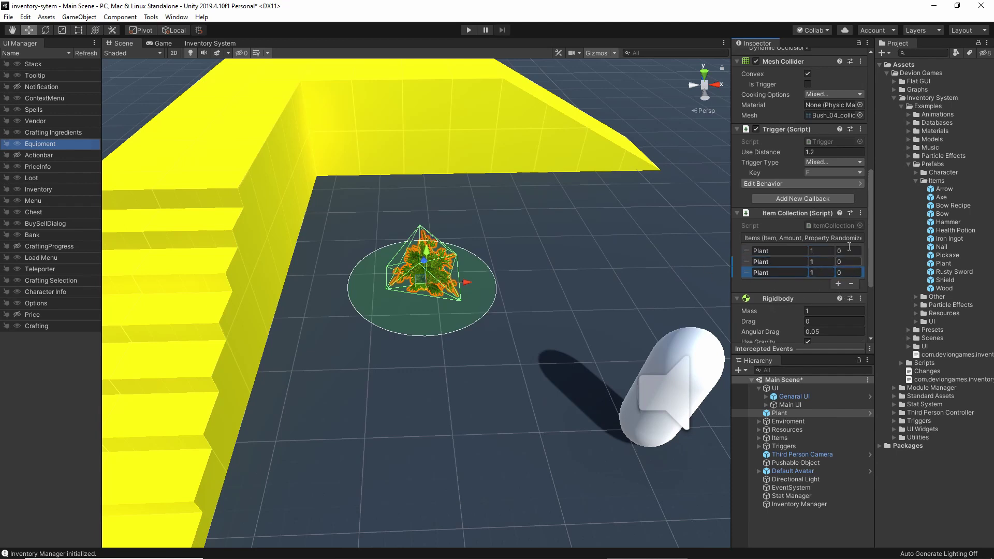
Apply all Trigger and Item Collection overrides of the scene's Plant object to its prefab.
scroll(843, 218, up, 3)
scroll(763, 259, down, 3)
scroll(828, 171, up, 10)
click(848, 78)
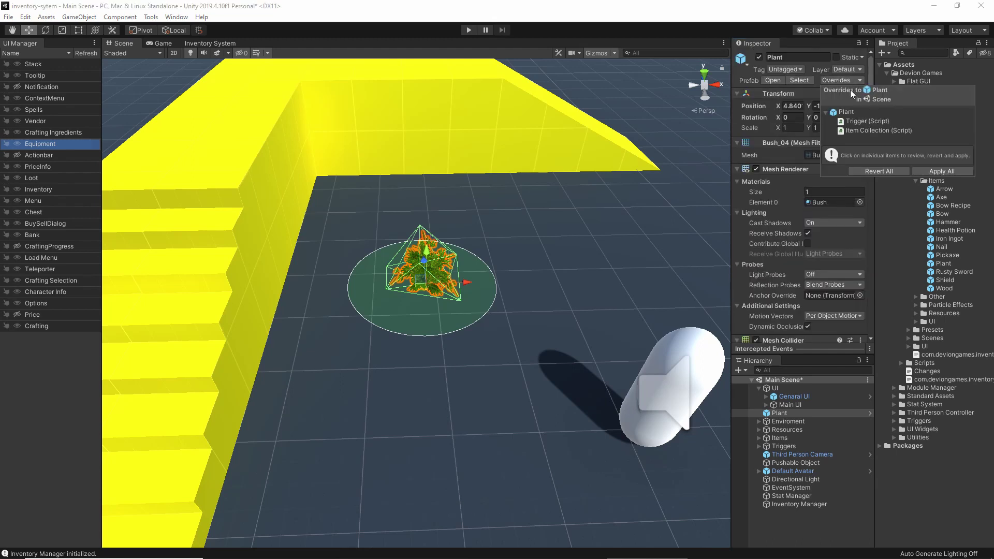
click(956, 170)
scroll(799, 217, down, 6)
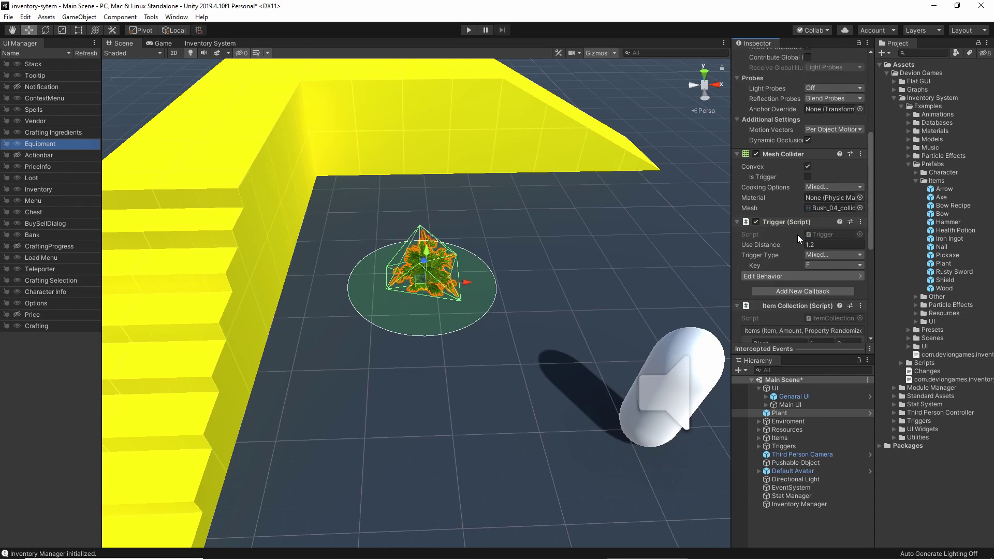
Run the scene in Play mode, open the character's Inventory window and walk the character up to the plant.
click(466, 30)
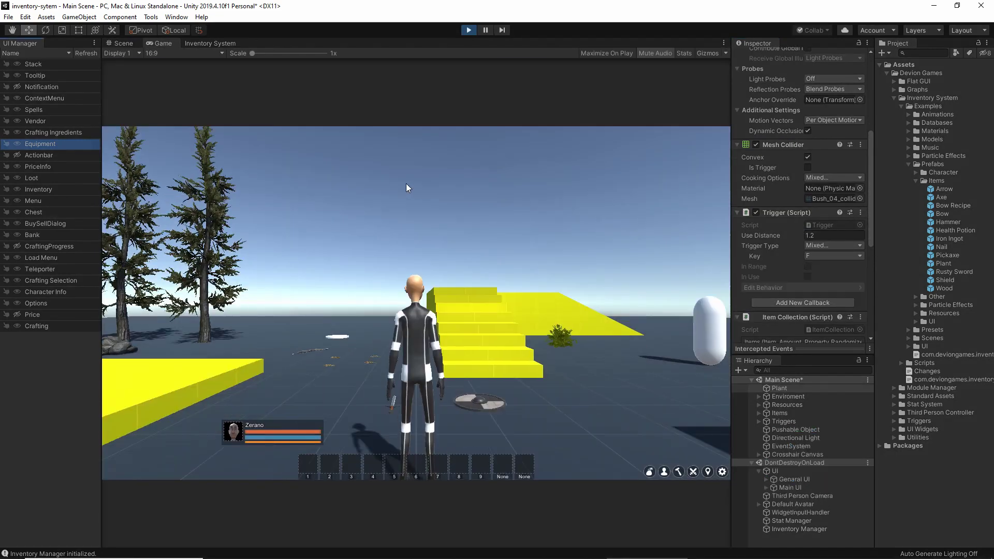
right_drag(406, 183, 592, 429)
key(w)
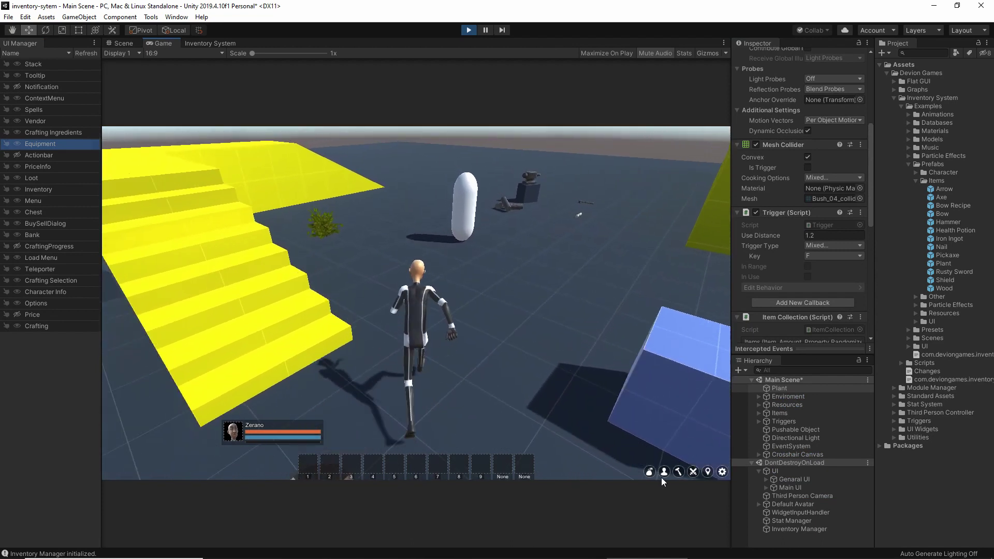
key(i)
key(w)
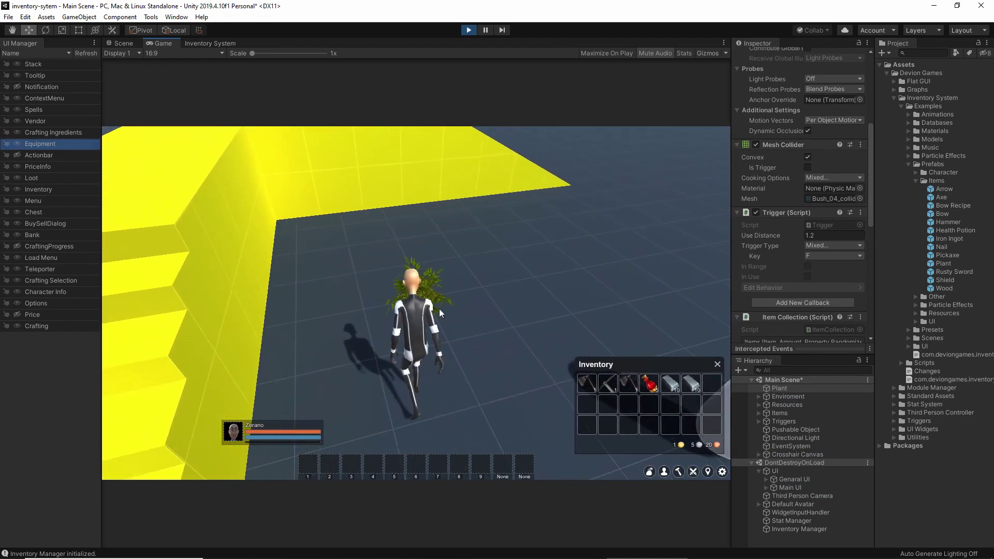
Test picking up the plant until it is used up, walk the character away and stop Play mode.
click(446, 331)
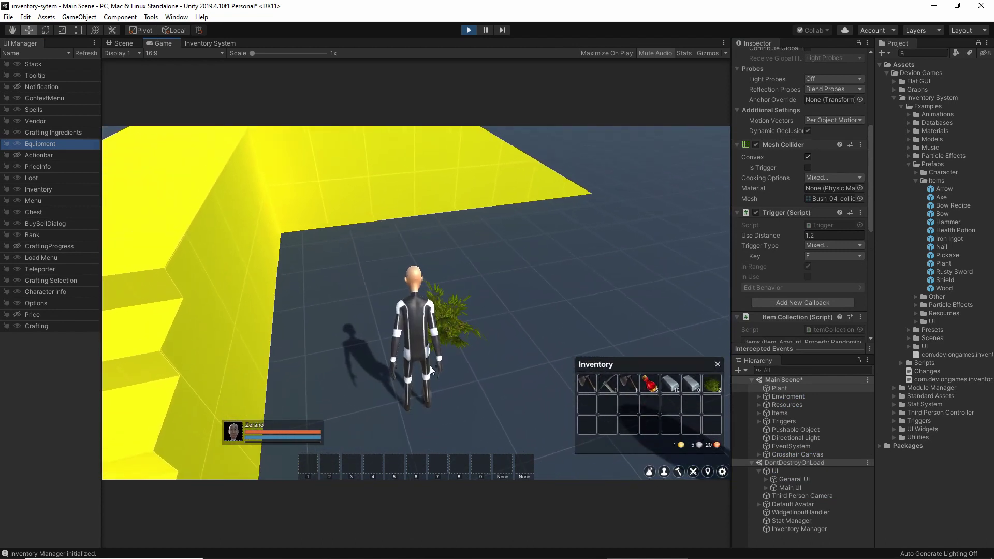
click(448, 320)
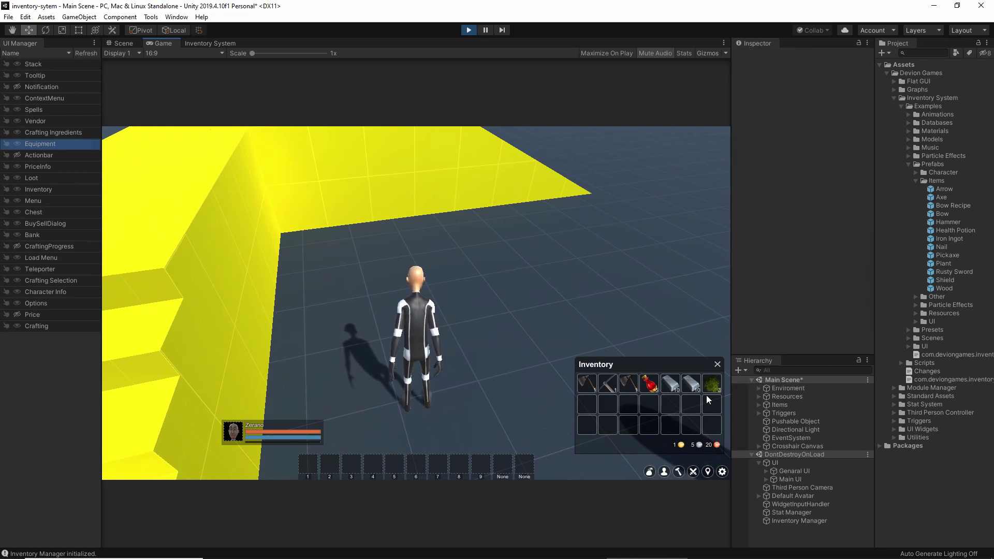
key(s)
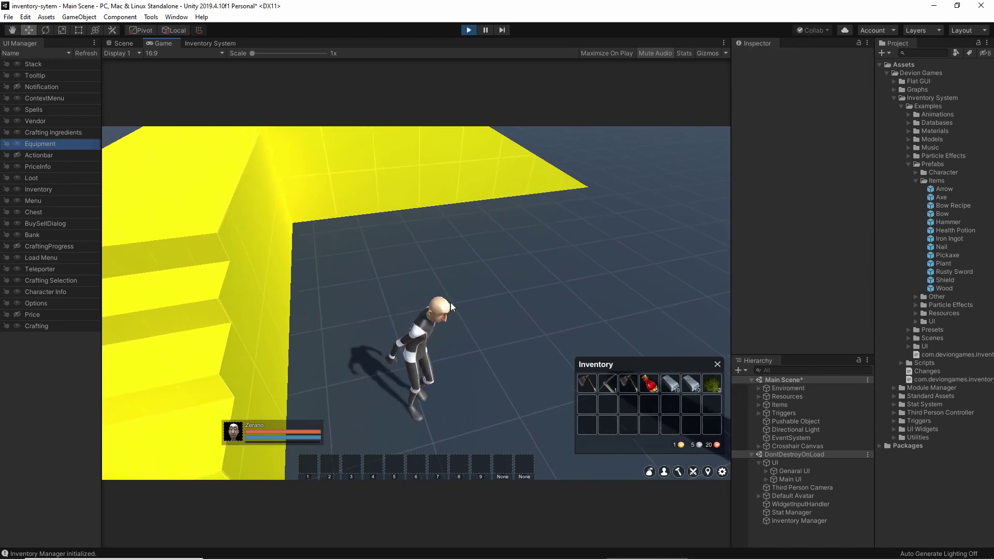
click(469, 30)
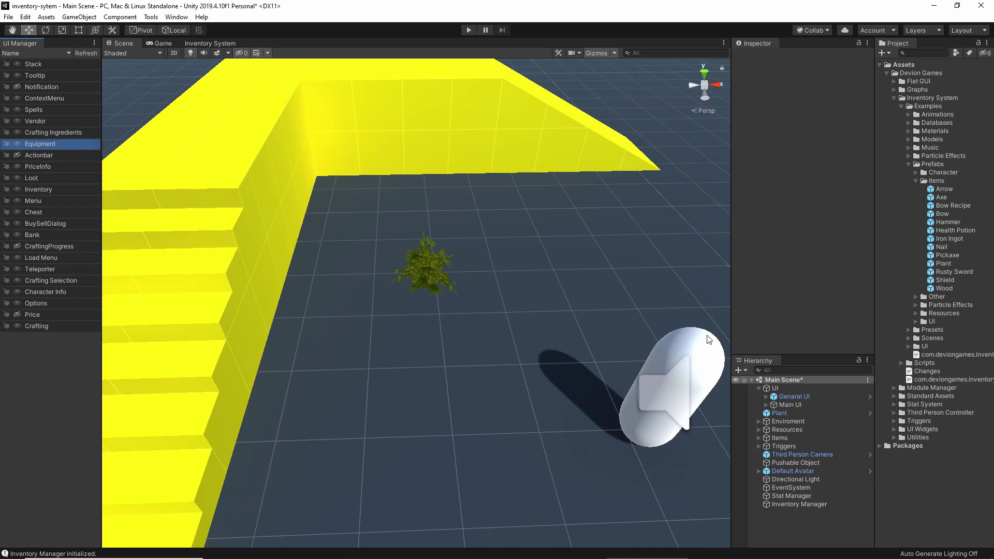
Select the Plant in the scene and add the Animator action Cross Fade to its trigger behavior.
click(423, 263)
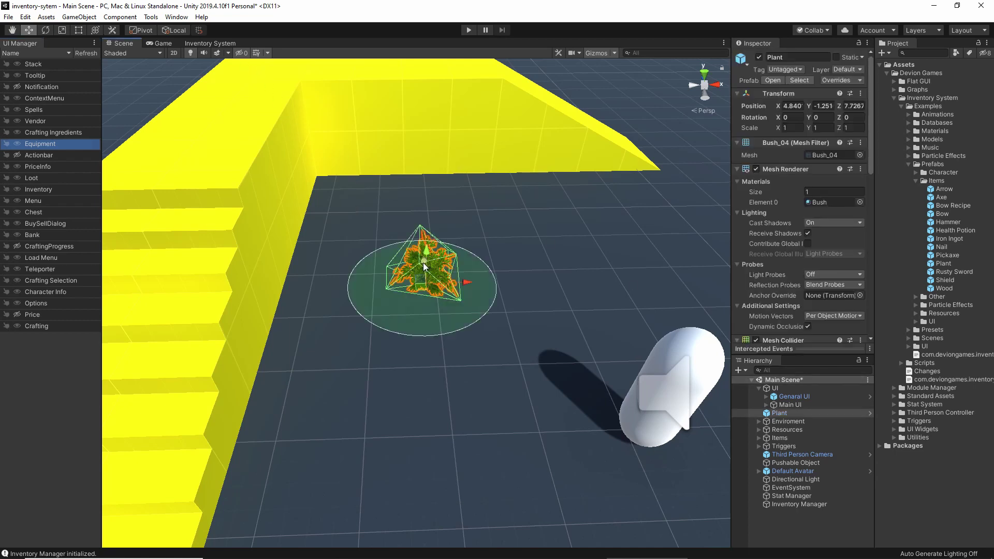
scroll(828, 228, down, 5)
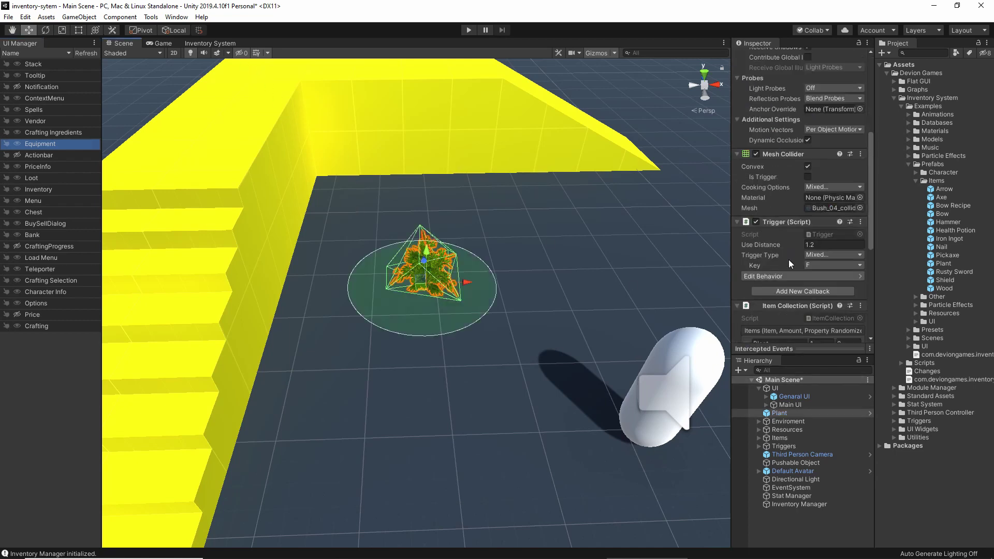
click(762, 276)
click(571, 408)
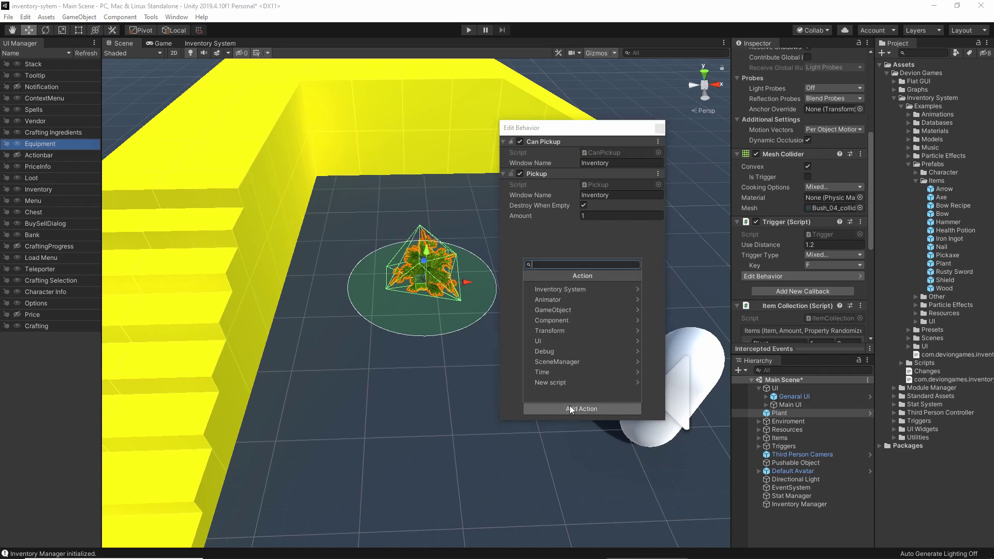
click(551, 300)
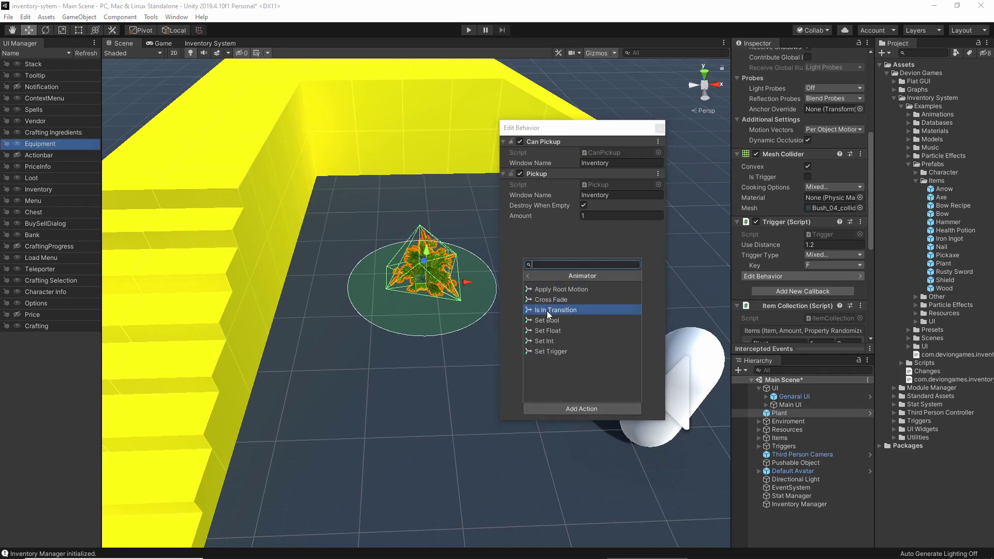
click(552, 300)
Move the Cross Fade action above Pickup and set its Animator State to Pickup Plant.
right_click(555, 228)
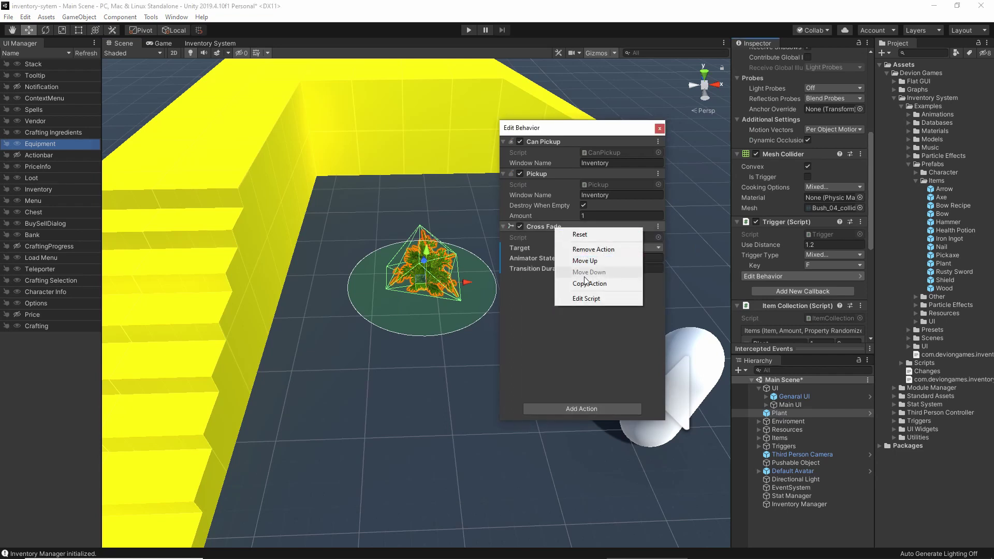
click(562, 260)
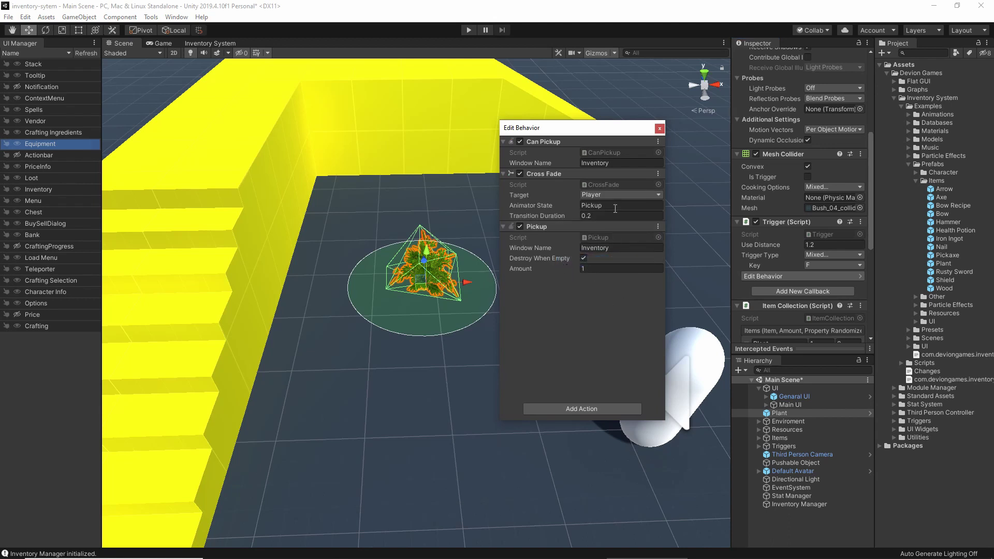
click(634, 207)
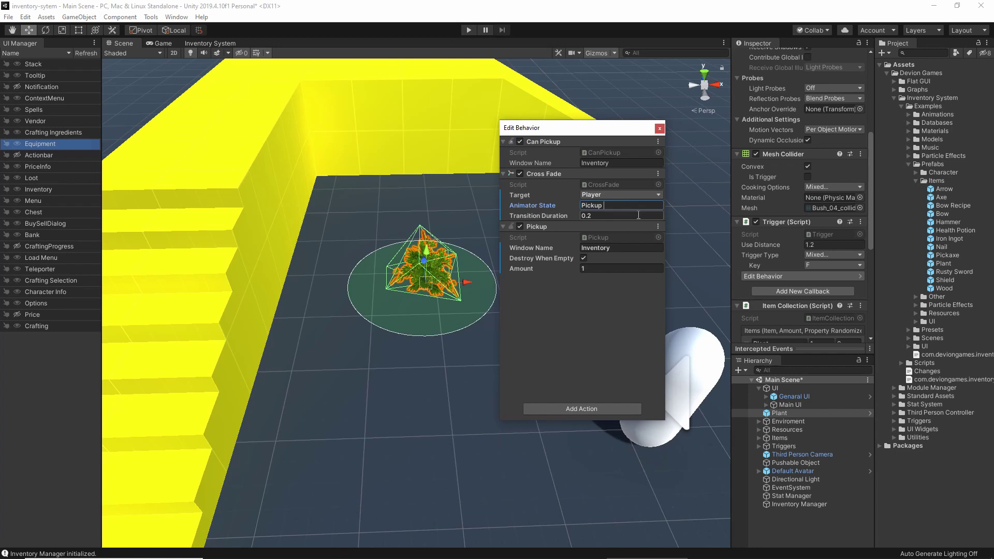
text(Plant)
Add a Wait action with a duration of 6, move it above Pickup and close the behavior editor.
click(582, 409)
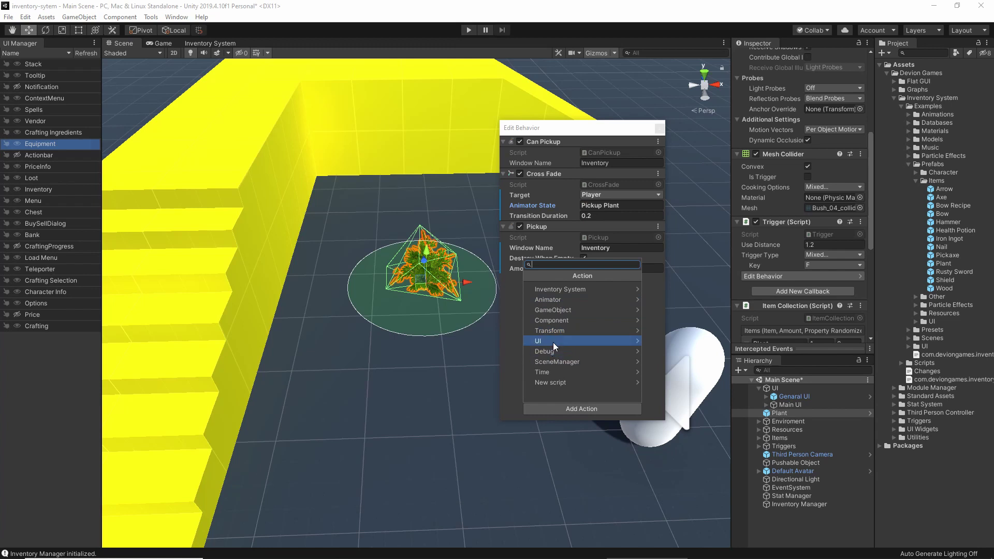
click(546, 372)
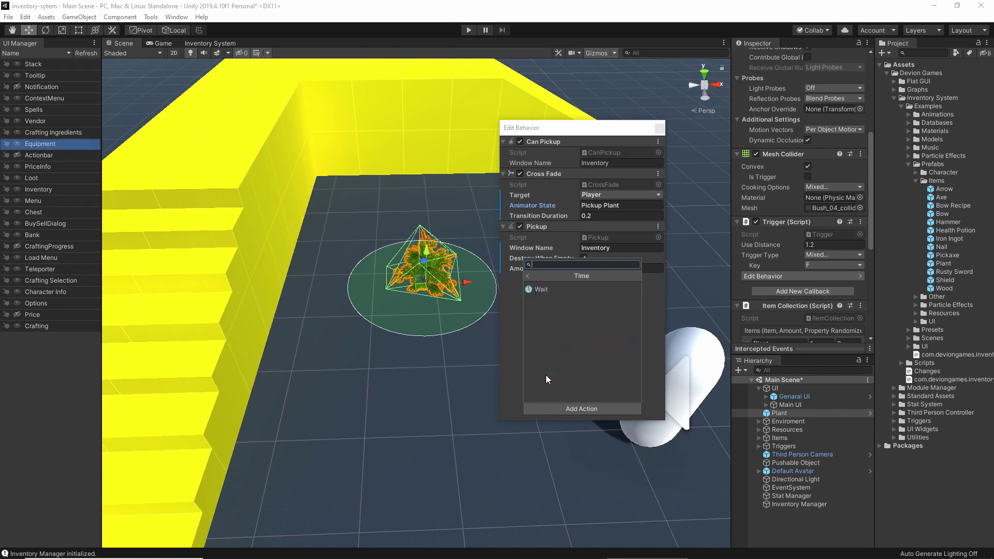
click(545, 289)
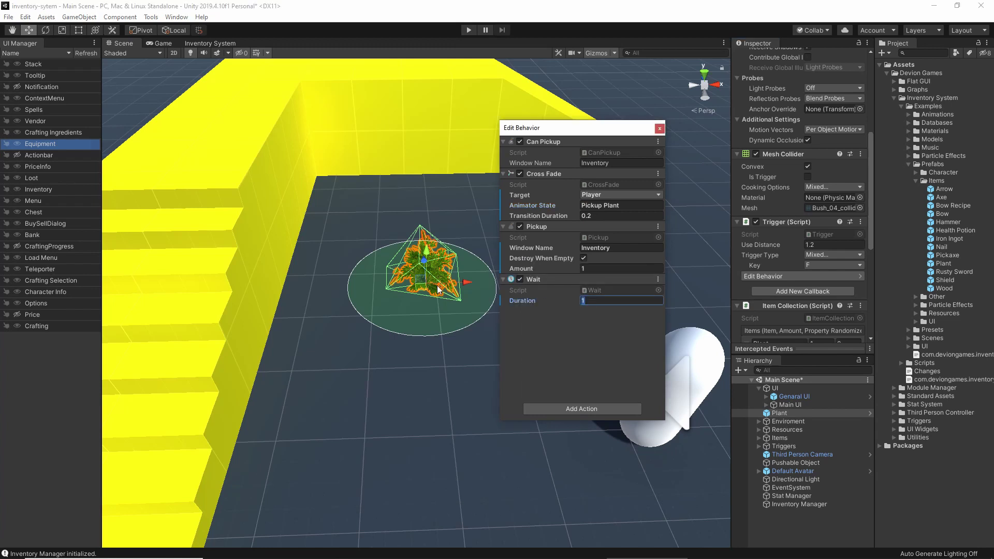
right_click(567, 280)
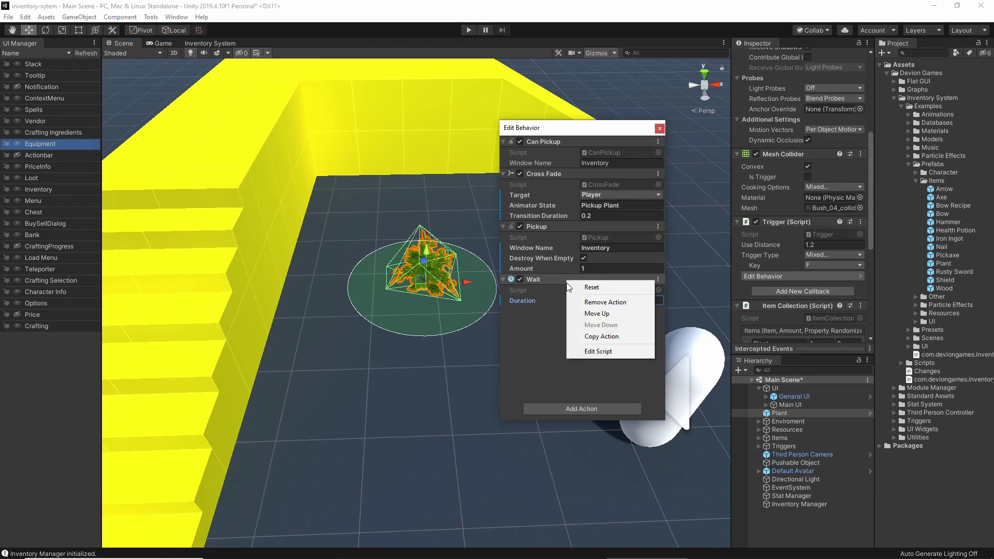
click(608, 315)
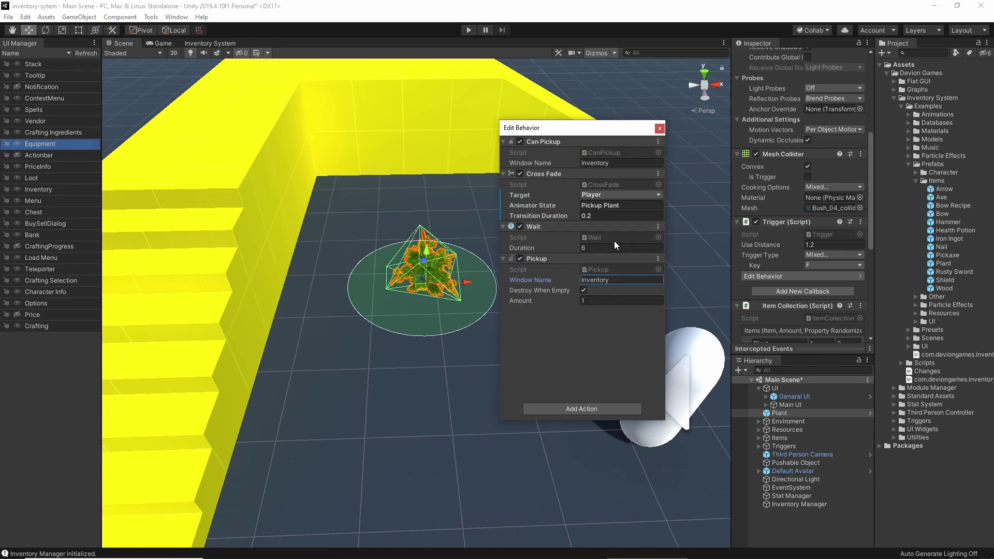
click(659, 128)
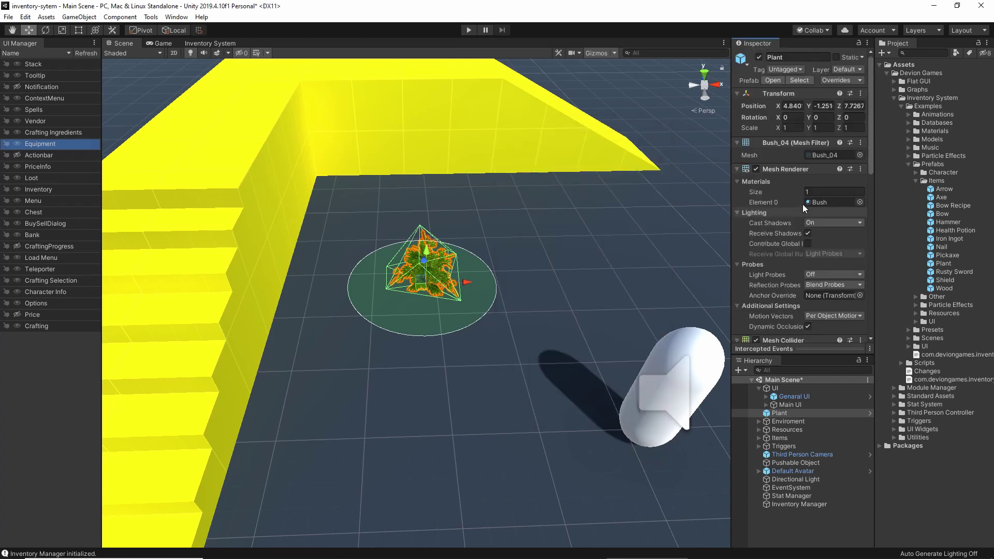
Apply the Plant object's changed Trigger script override to its prefab.
click(838, 80)
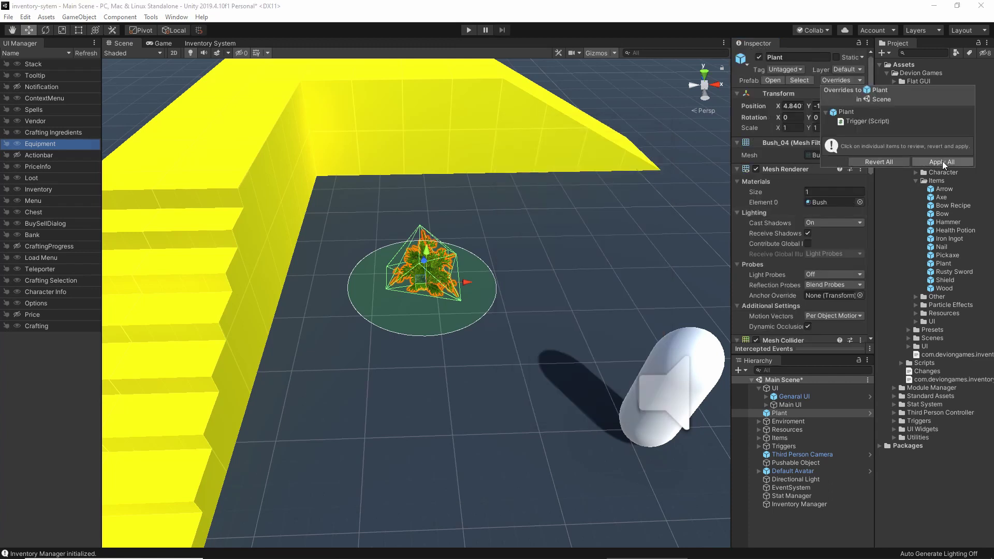
click(943, 162)
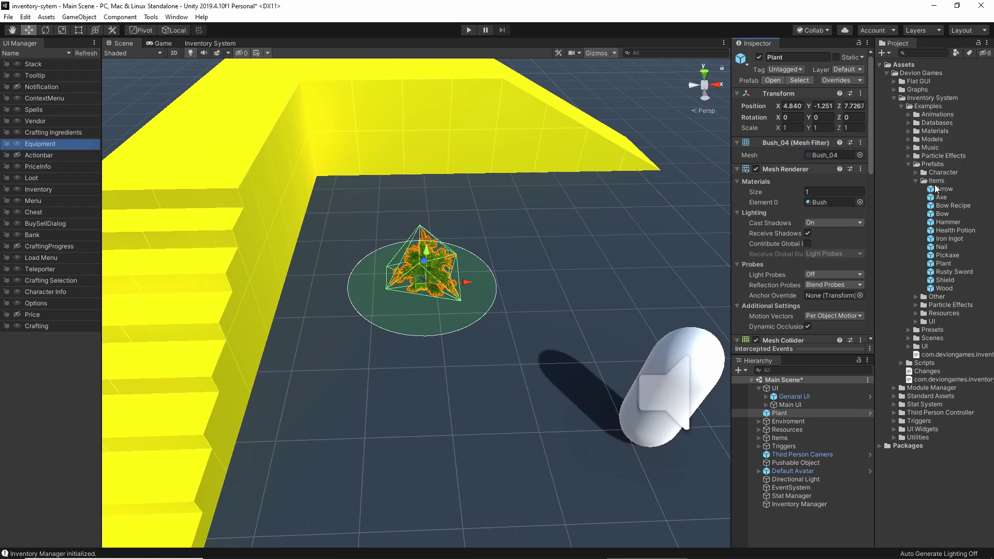
scroll(862, 293, down, 10)
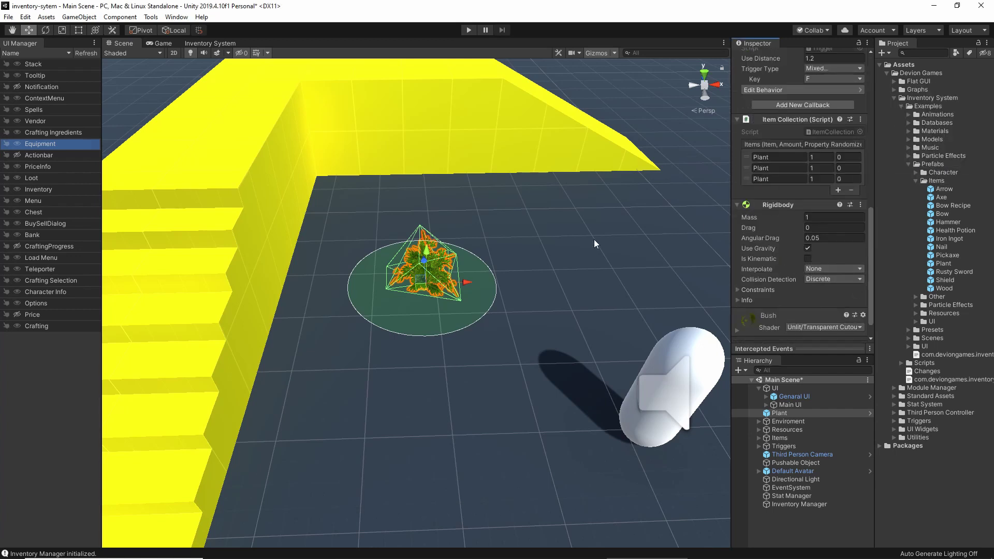
Select the Default Avatar character in the scene and open its Third Person Controller animator controller for editing.
right_drag(595, 239, 282, 233)
scroll(310, 256, up, 3)
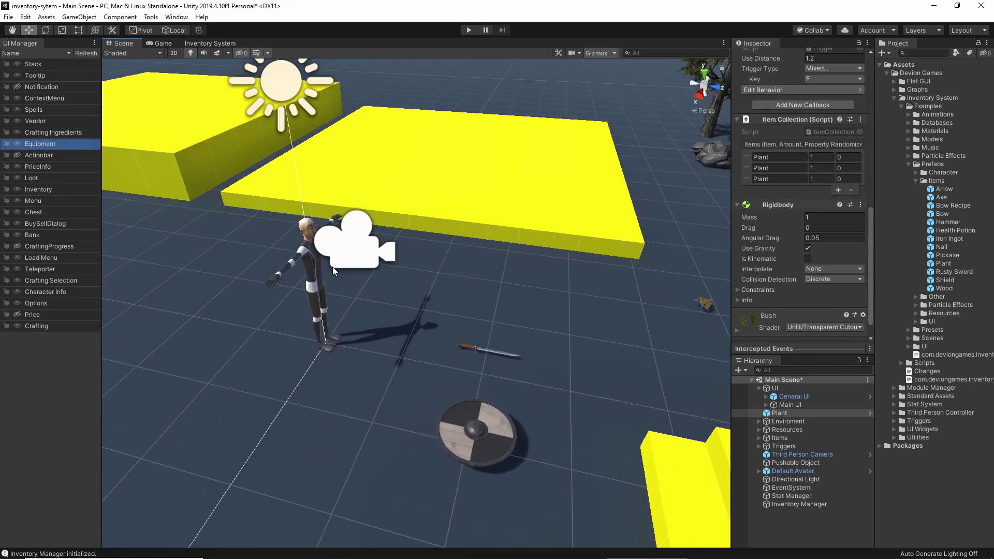
alt+drag(330, 266, 282, 264)
click(288, 268)
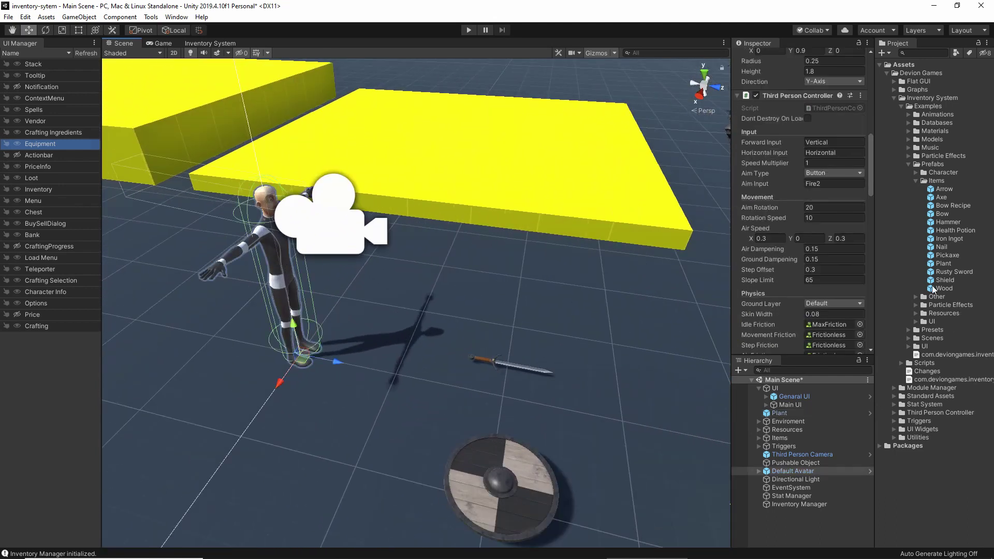
scroll(823, 135, up, 10)
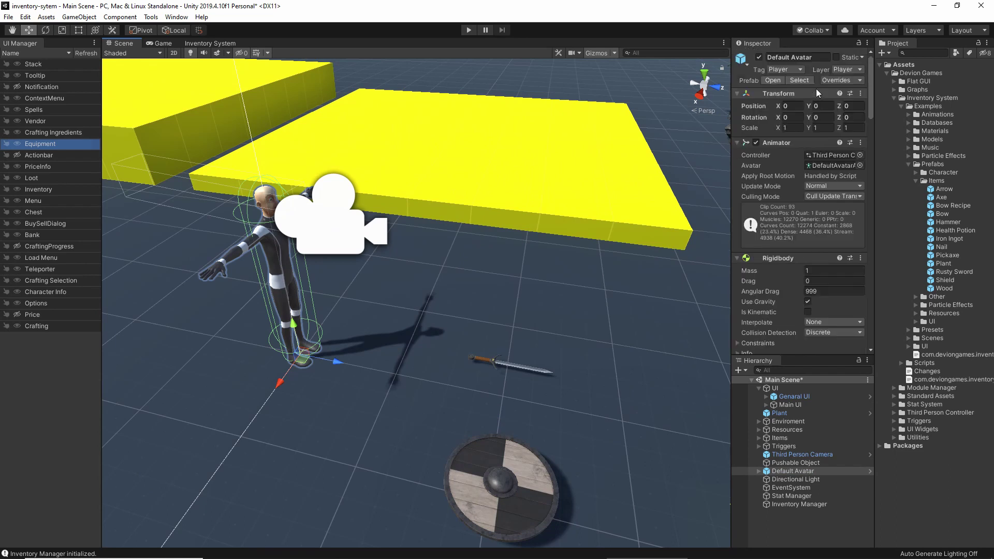
click(822, 155)
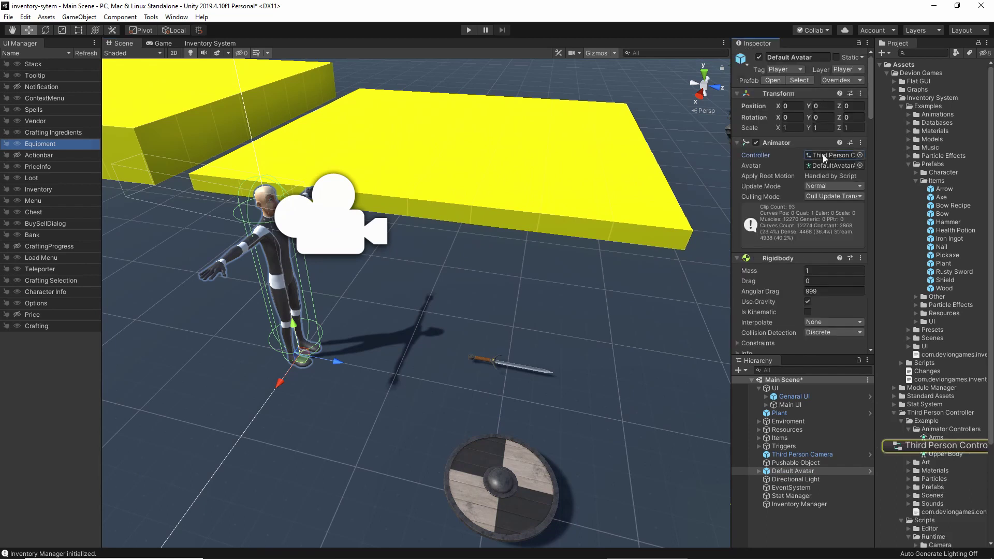
double_click(948, 446)
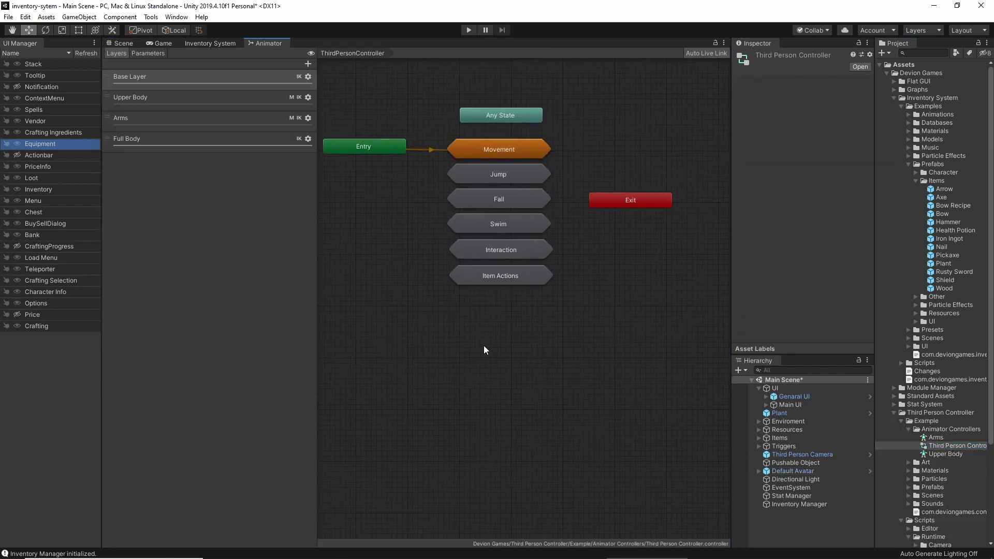
Open the Interaction sub-state machine and add the Pick Fruit animation from Art/Animations/Interaction as a state below Cut.
double_click(506, 262)
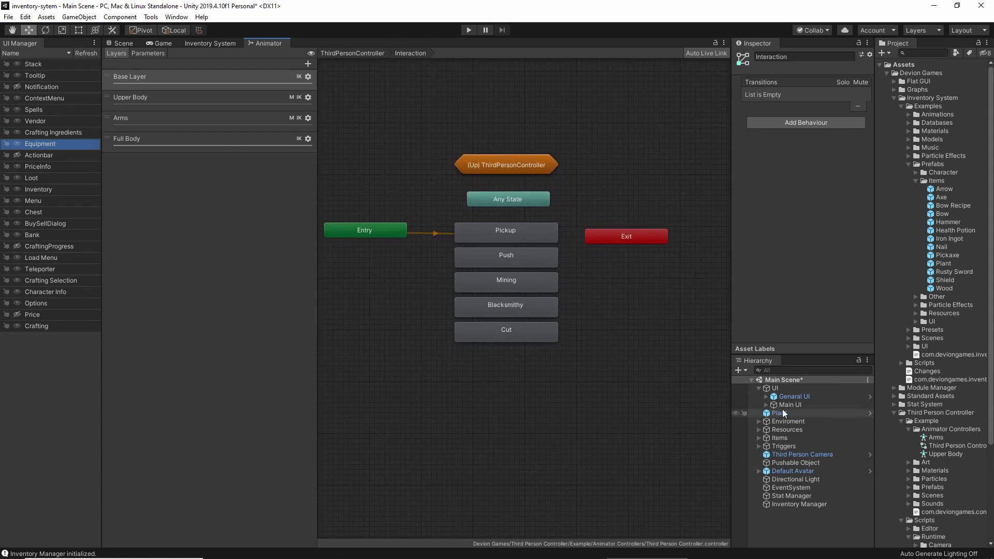
scroll(940, 439, down, 3)
click(908, 400)
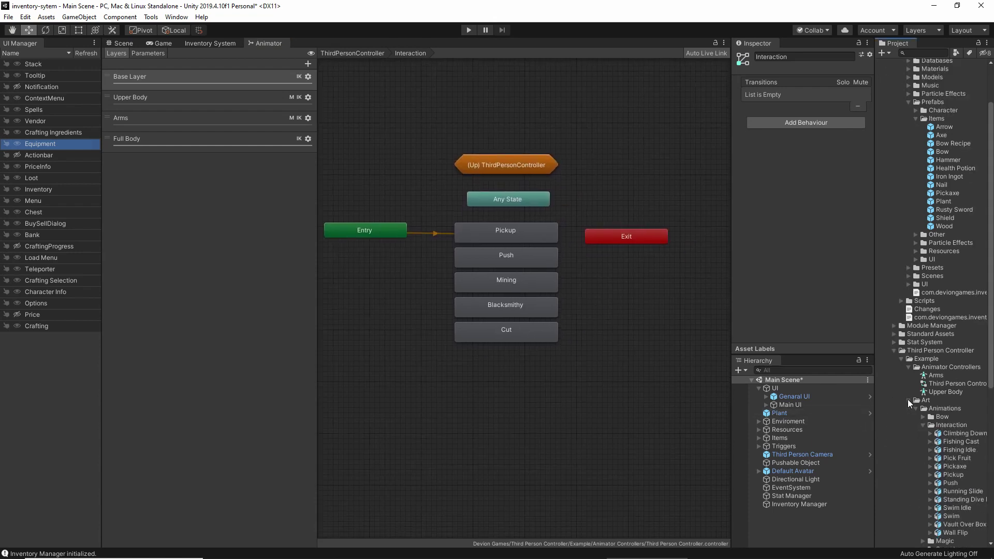
scroll(907, 373, down, 4)
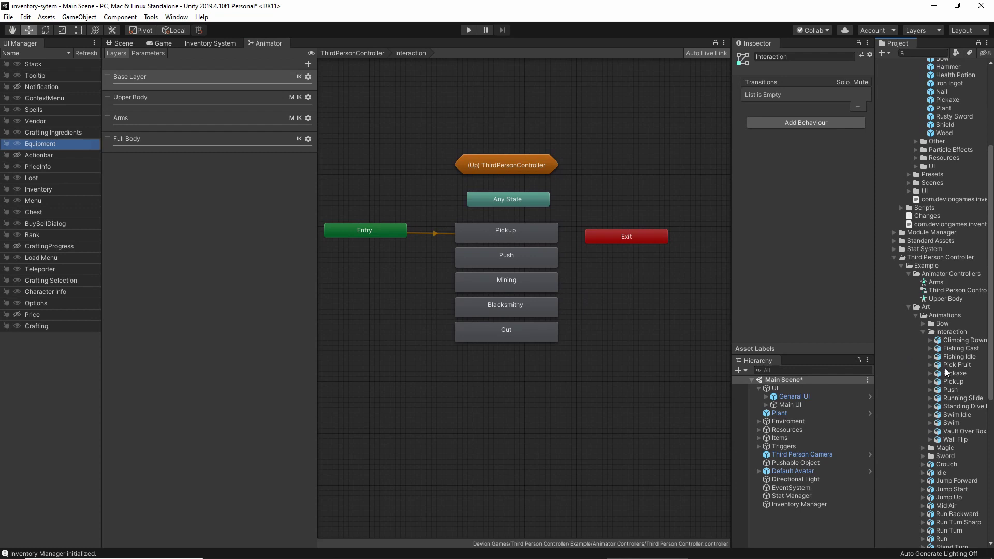
drag(948, 365, 493, 382)
drag(568, 390, 530, 362)
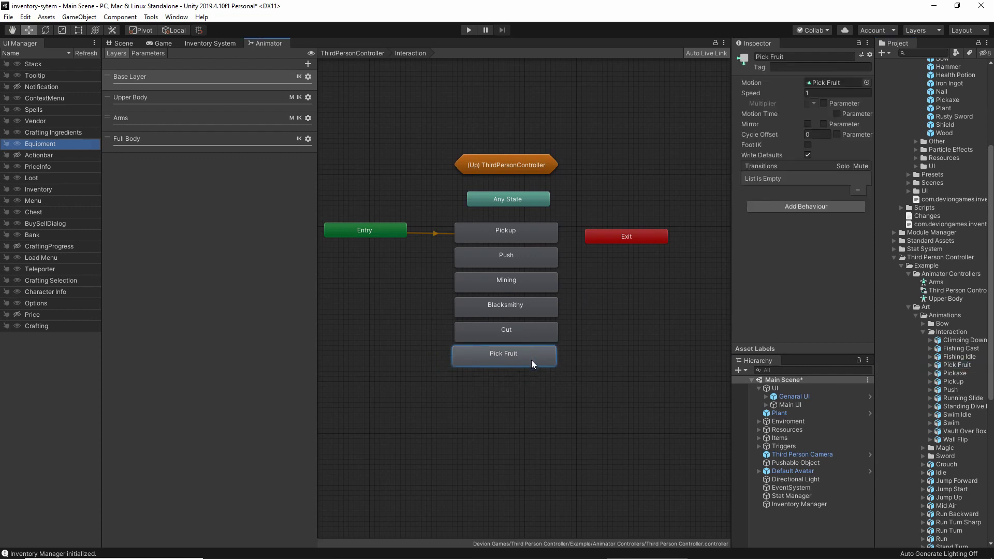
click(648, 371)
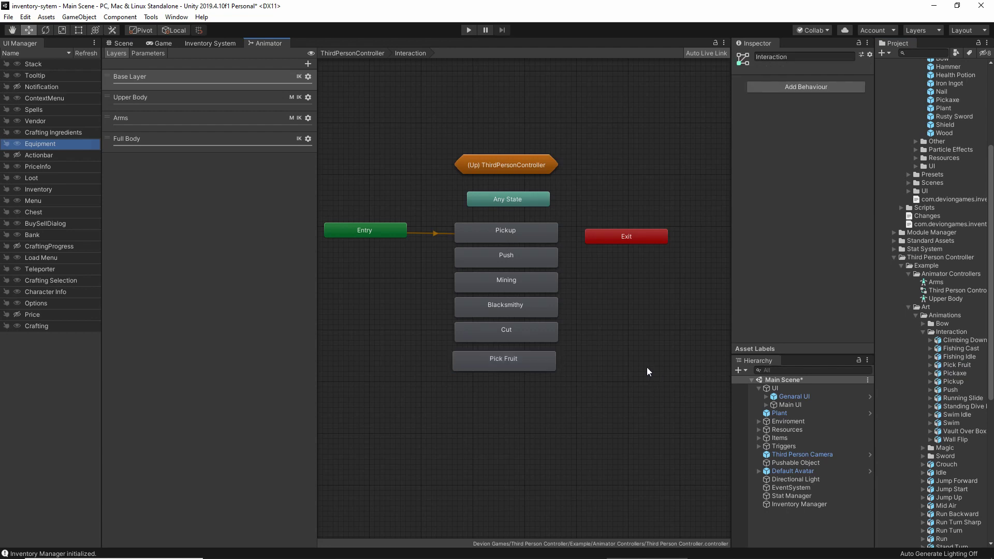
Copy the Animator State name Pickup Plant from the Cross Fade action in the scene plant's trigger behavior and close the behavior editor.
click(120, 44)
right_drag(357, 331, 606, 267)
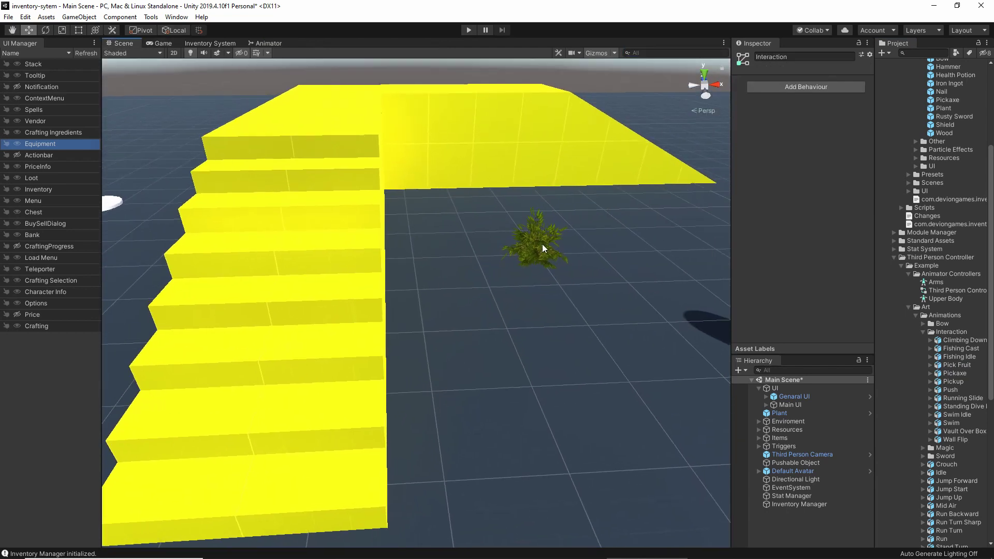
click(529, 240)
scroll(792, 265, down, 6)
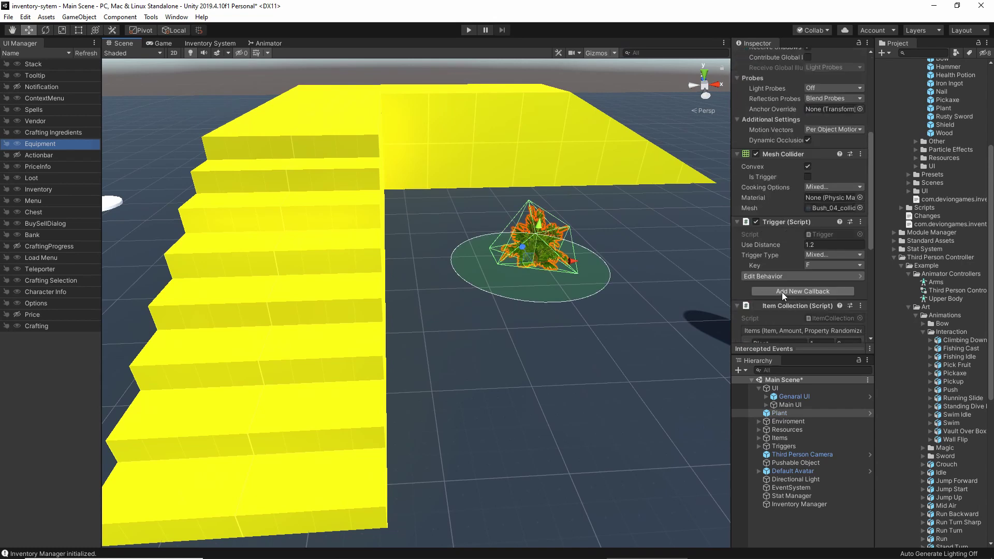
click(787, 277)
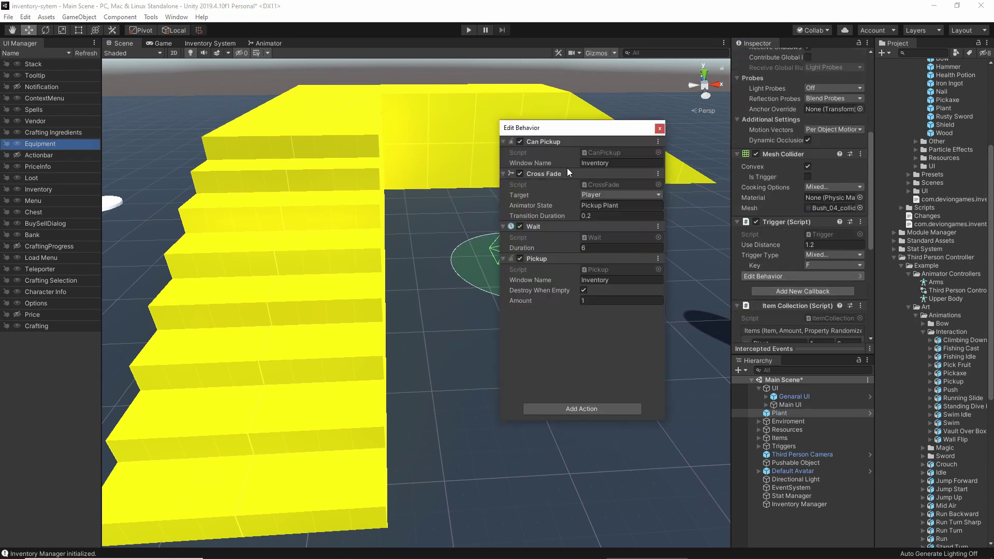
click(613, 205)
key(ctrl+c)
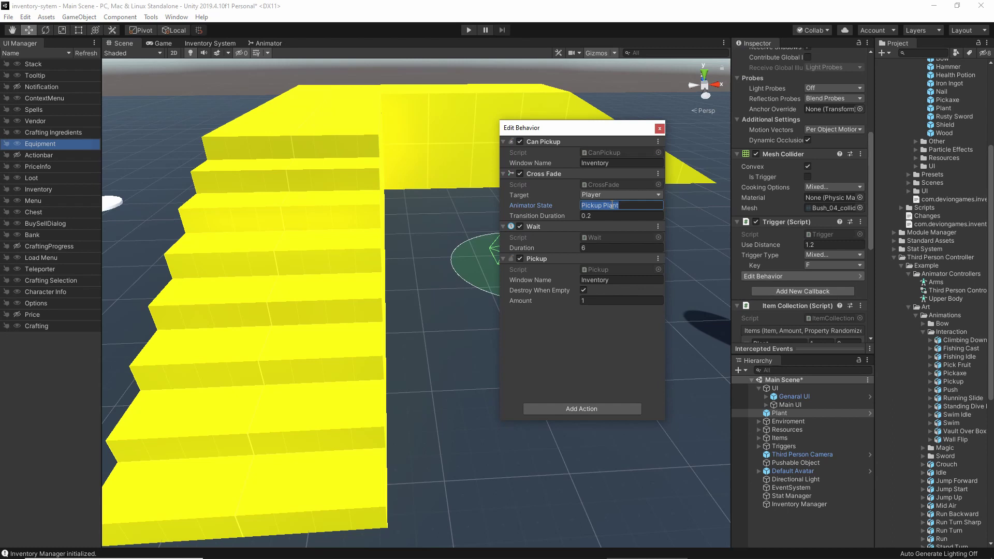
click(660, 129)
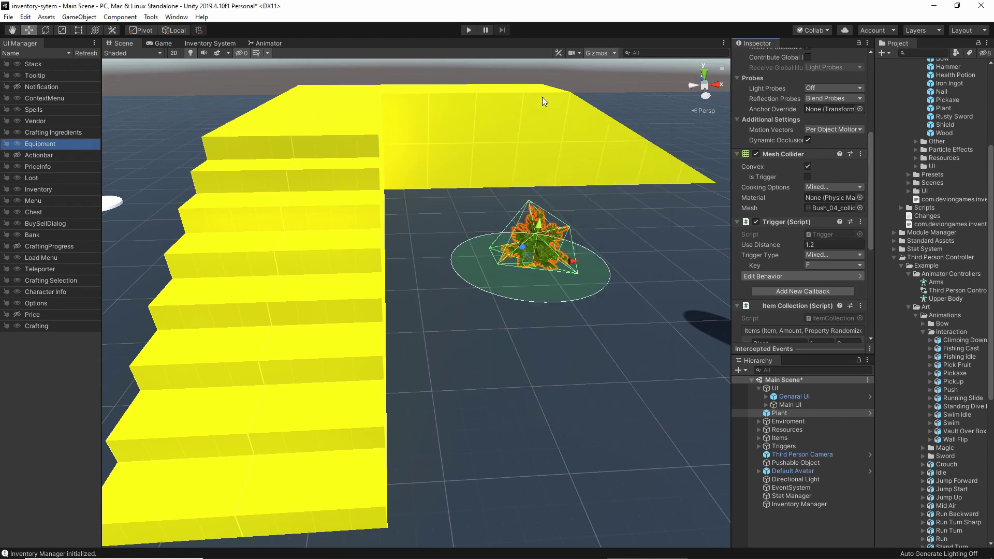
Rename the Pick Fruit state in the animator to Pickup Plant and enable its Foot IK.
click(257, 44)
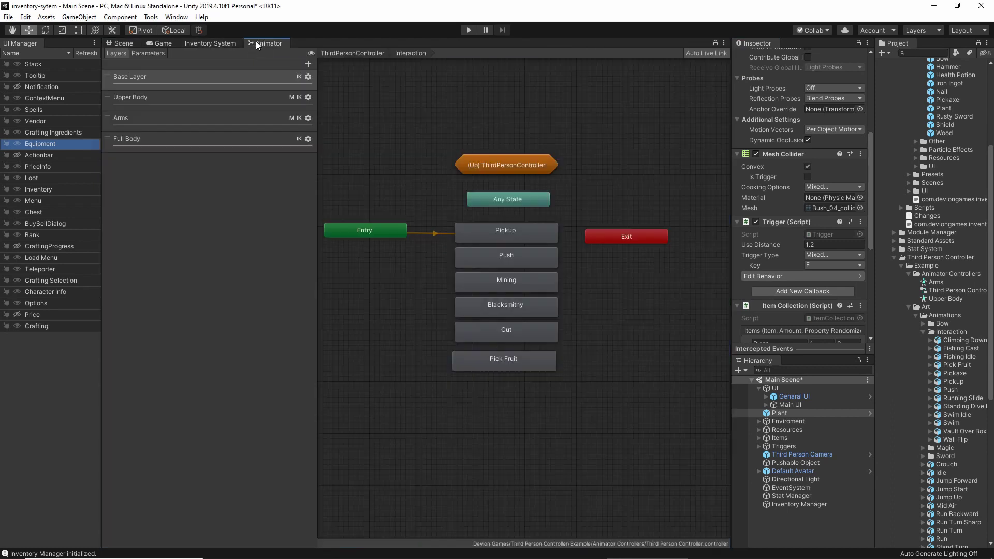
click(534, 367)
click(794, 59)
key(ctrl+a)
key(ctrl+v)
key(Return)
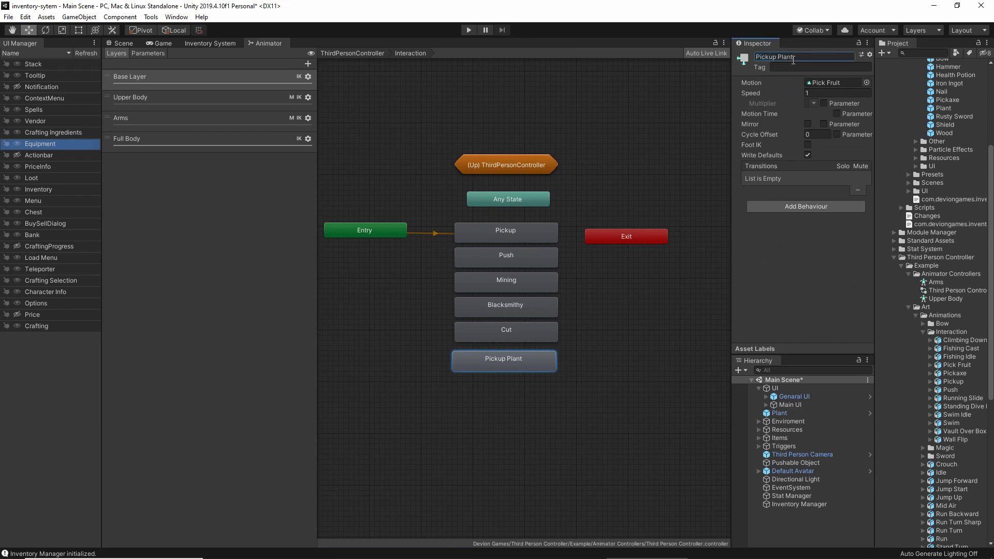
click(808, 144)
Play-test the scene by running the character to the plant and picking it up, and stop play mode.
click(468, 31)
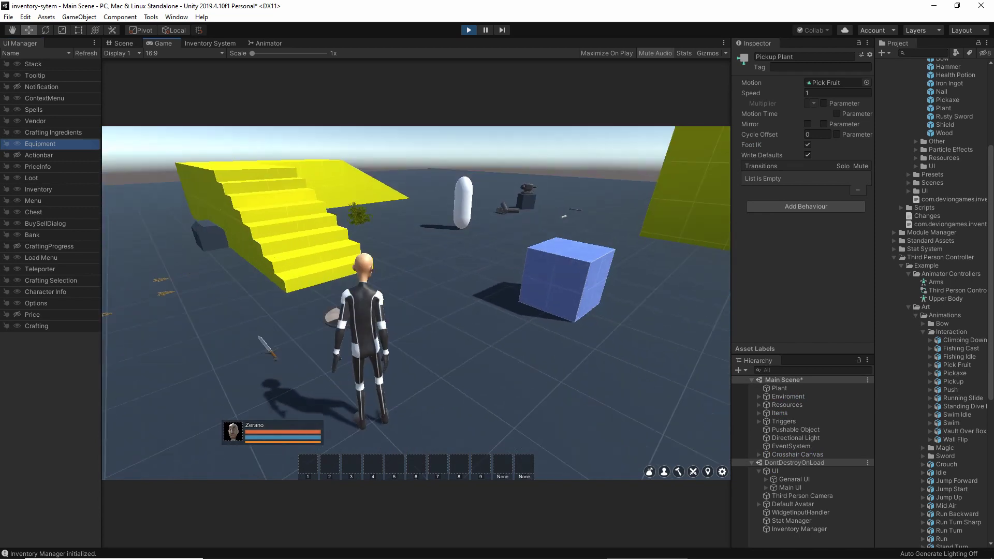
key(w)
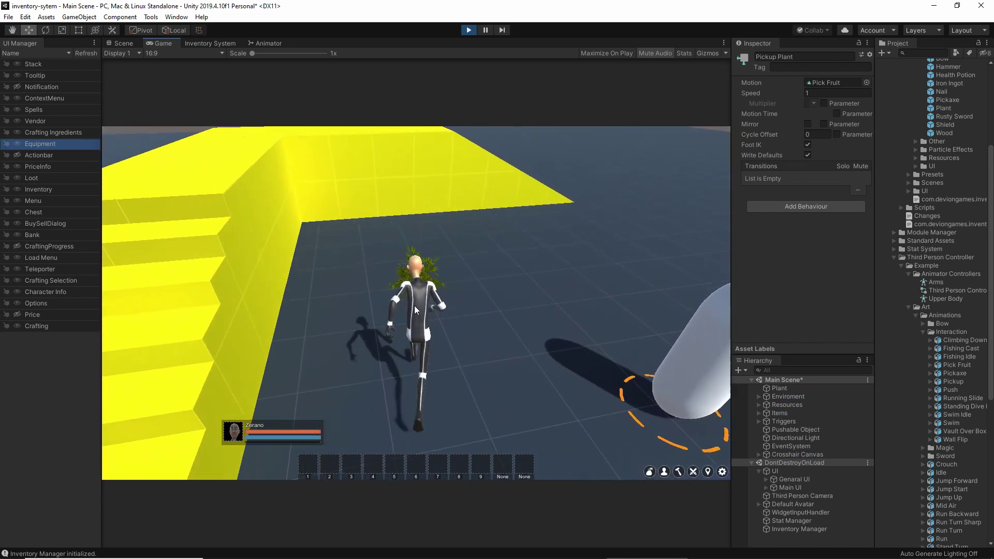
click(416, 327)
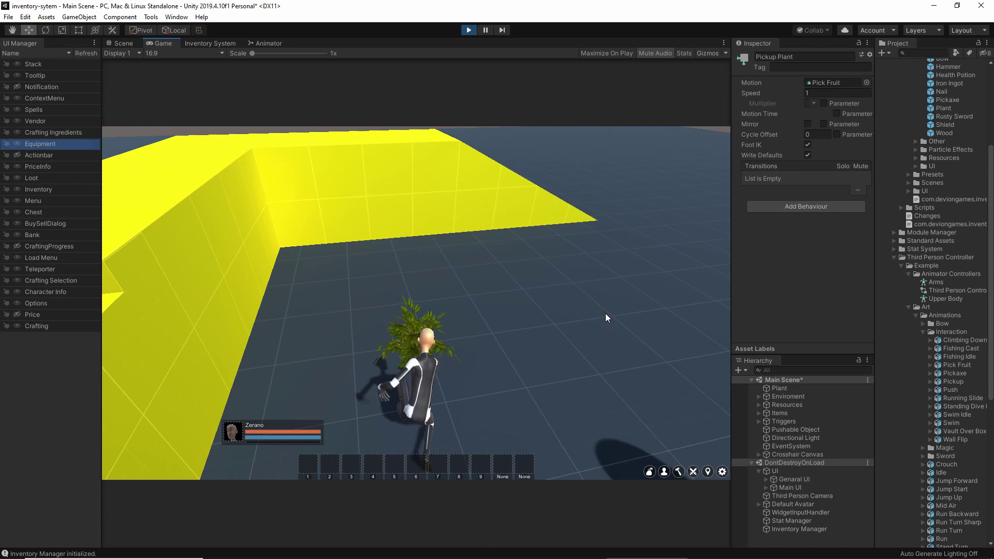
right_drag(626, 308, 414, 334)
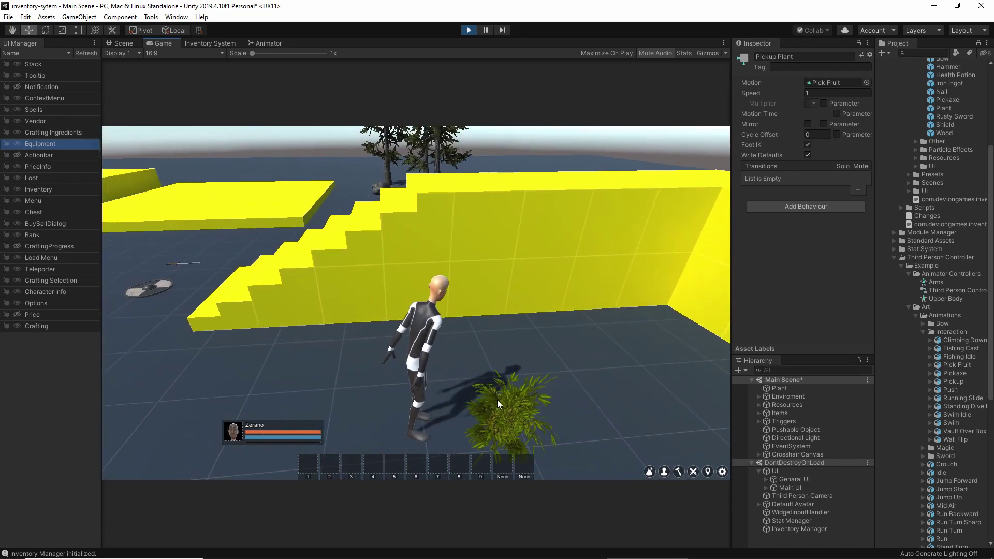
click(496, 414)
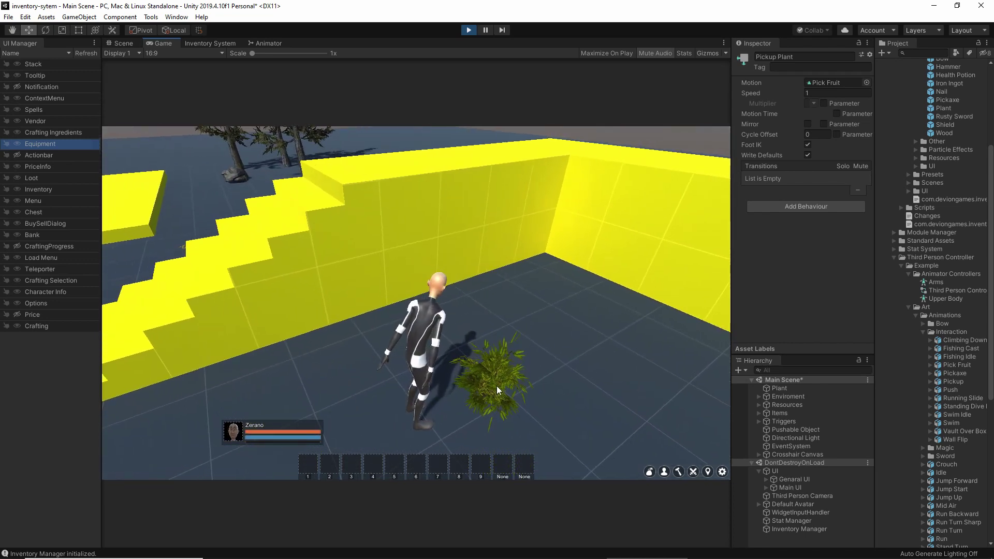
click(492, 377)
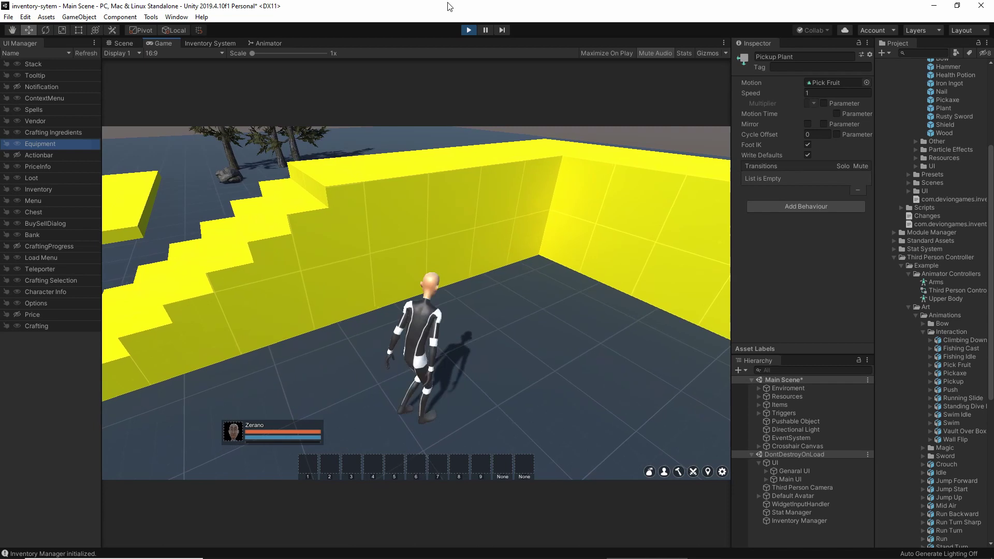
click(472, 31)
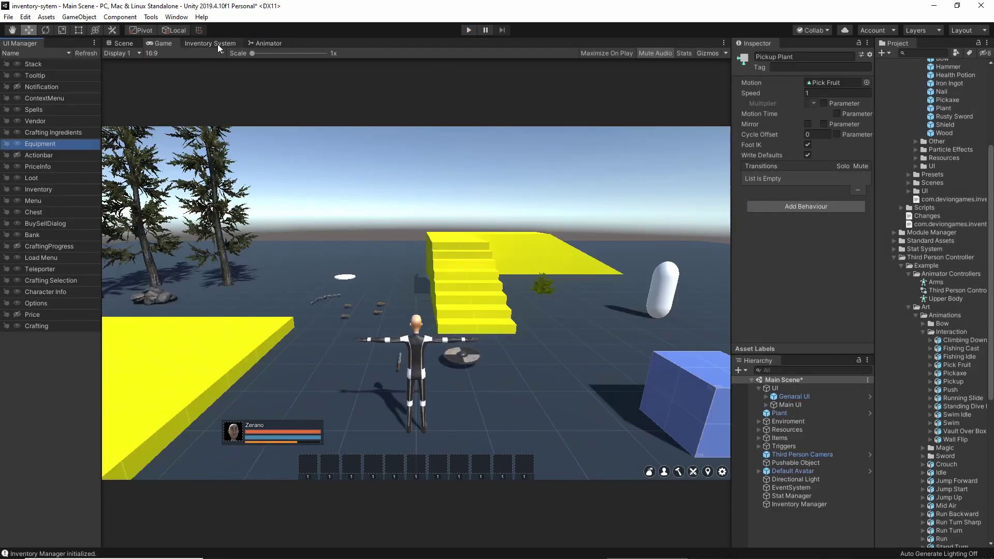
Add a Set Enabled component action to the Plant's trigger behavior with the component name ThirdPersonController.
click(785, 413)
scroll(788, 259, down, 6)
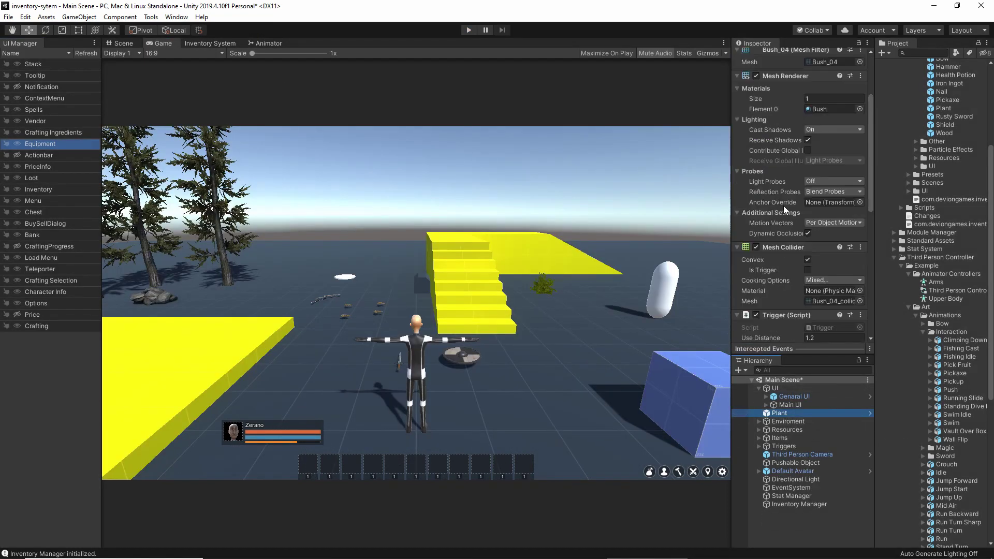
click(768, 278)
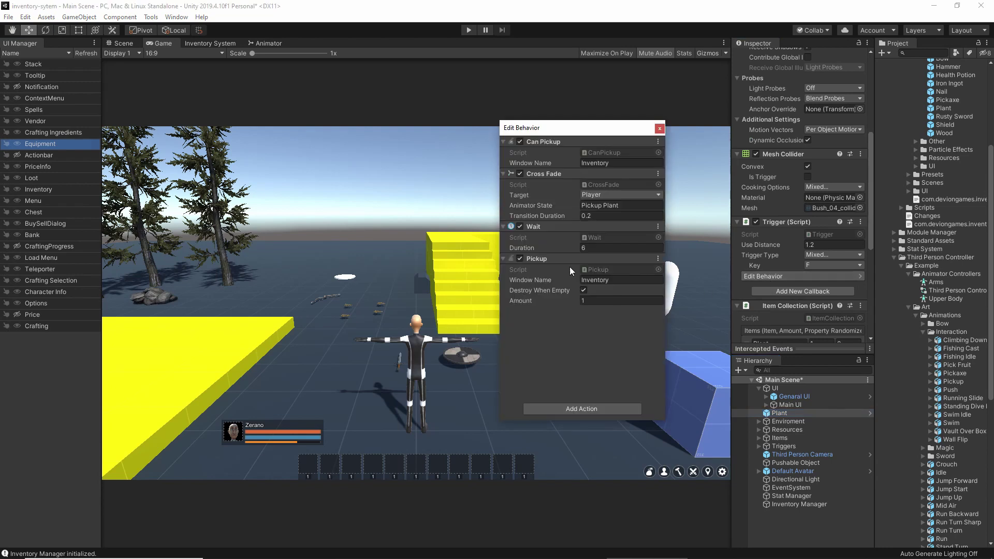
click(592, 409)
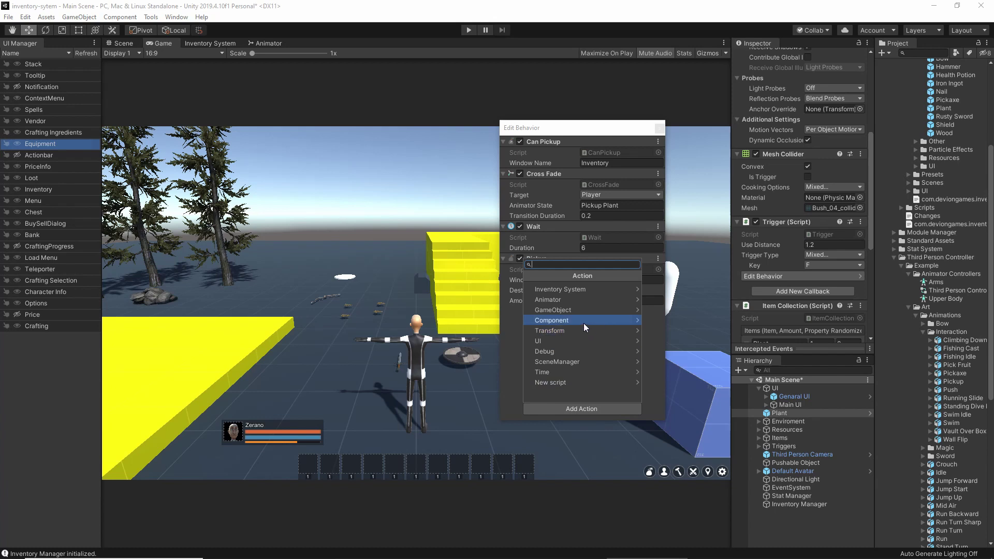
click(551, 321)
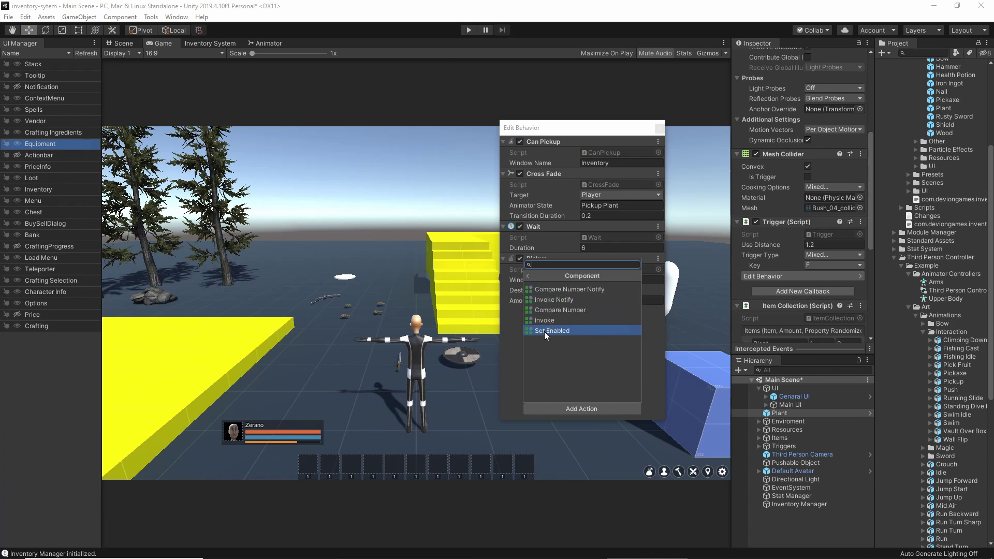
click(551, 330)
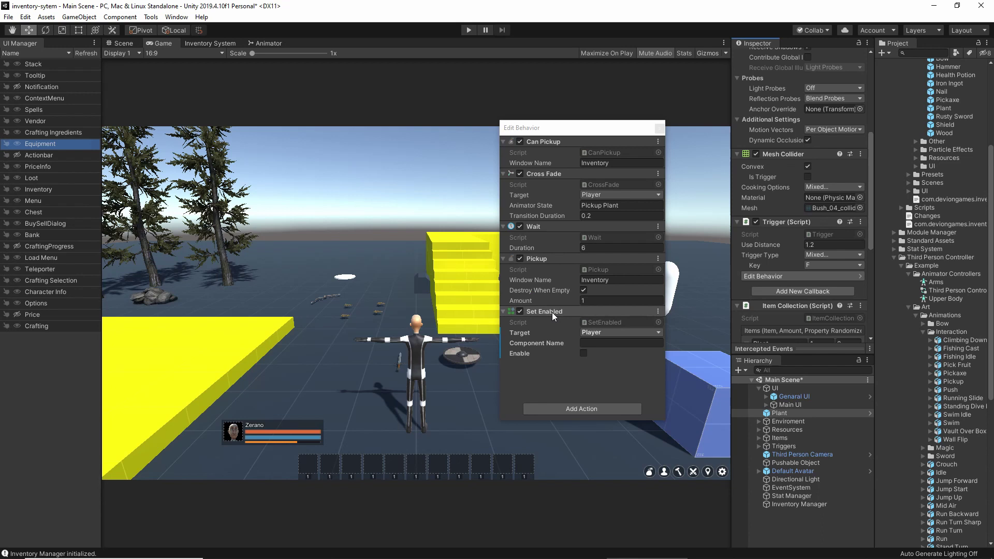
click(622, 343)
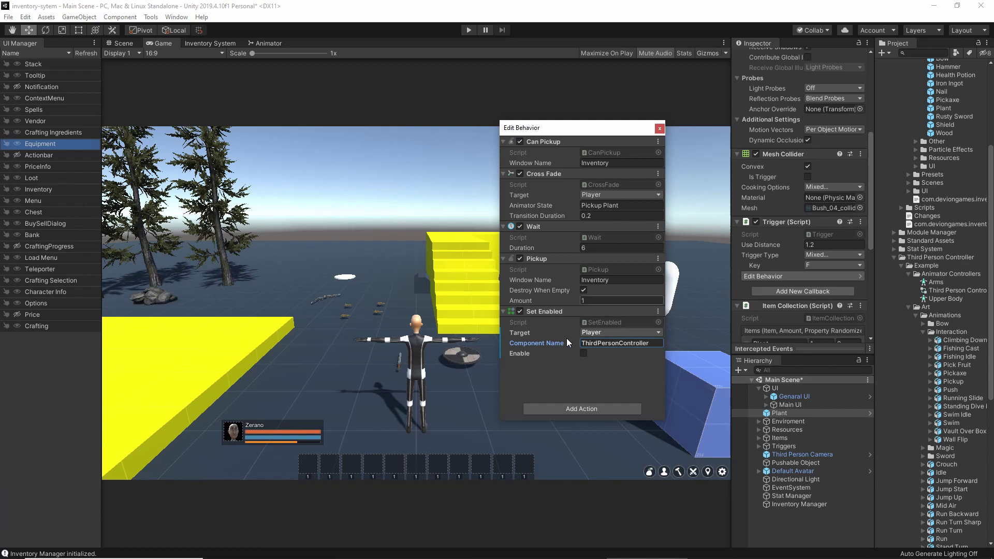
Move the Set Enabled action up in the behavior so it sits between Can Pickup and Cross Fade.
right_click(570, 311)
click(611, 345)
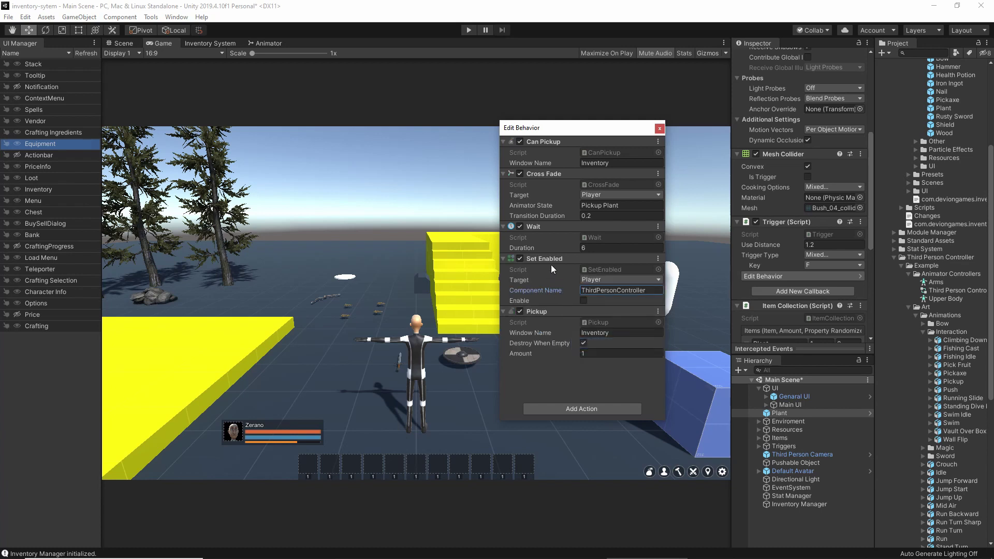
right_click(553, 259)
click(582, 294)
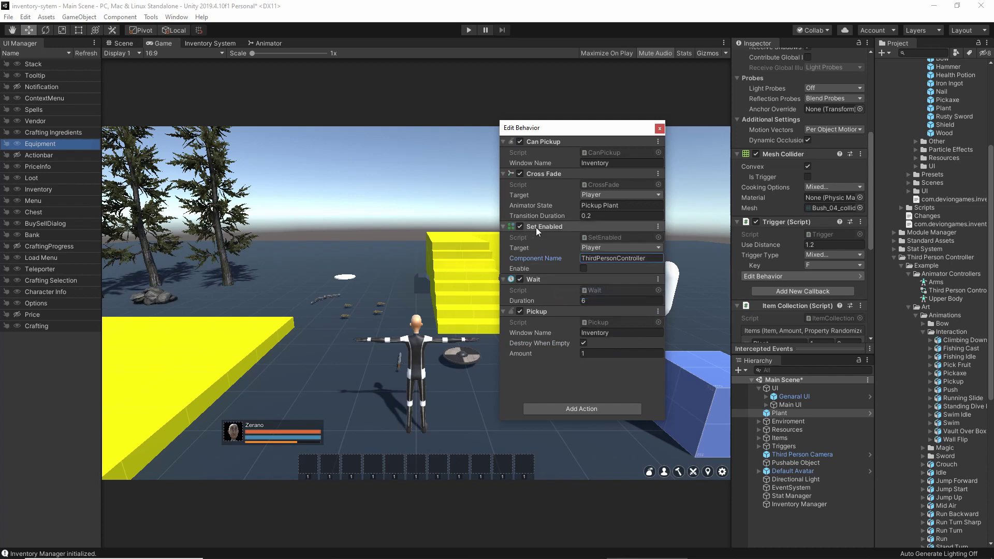
right_click(501, 226)
click(549, 260)
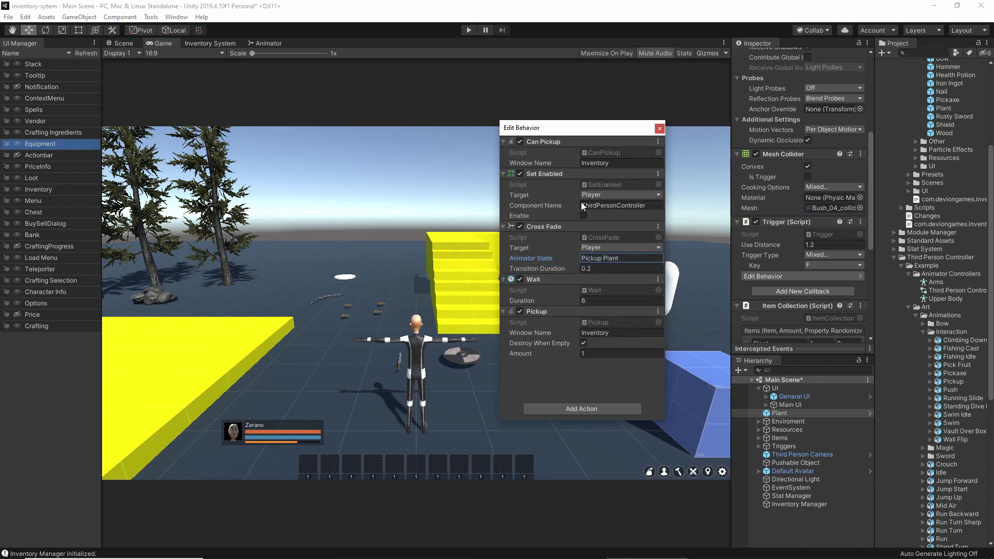
Duplicate the Set Enabled action as a new action after Pickup and turn on Enable in the copy.
right_click(542, 173)
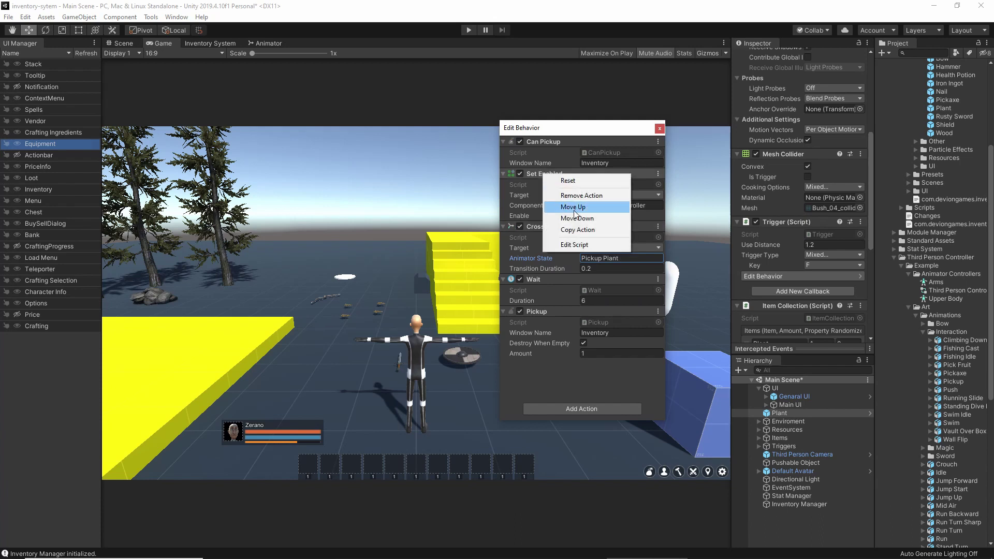
click(577, 230)
right_click(549, 312)
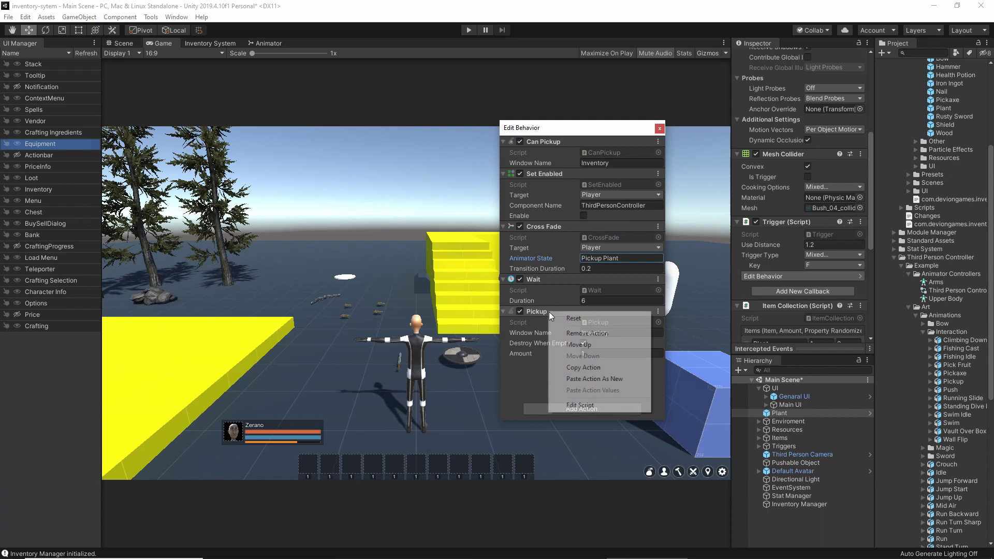
click(598, 380)
scroll(592, 381, down, 1)
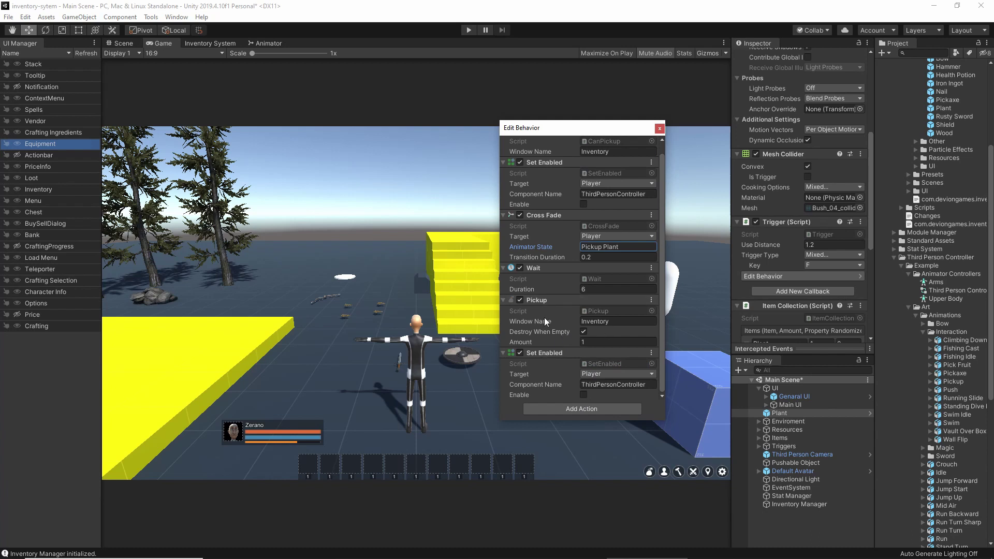
click(584, 395)
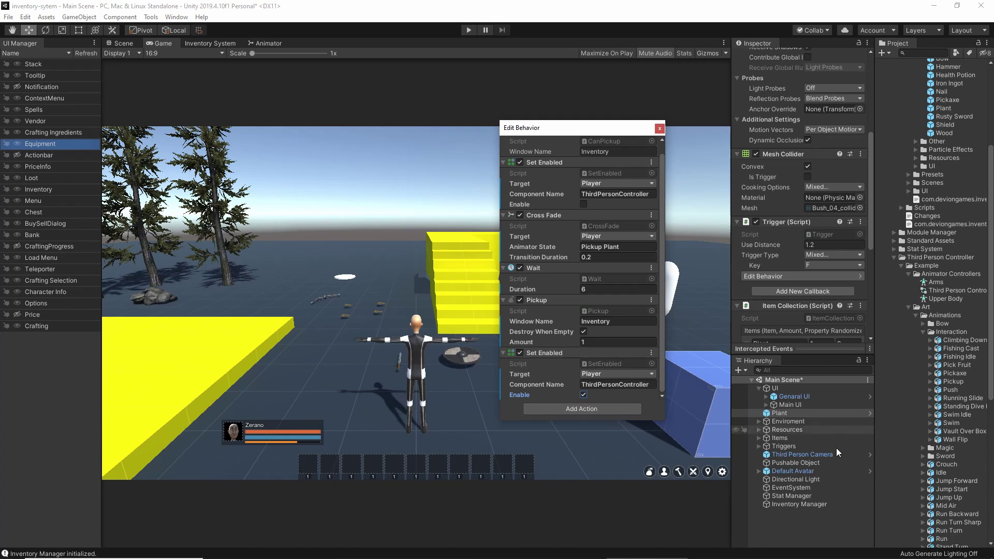
Locate the Default Avatar's Character IK script in the project and examine its source code for the IK methods.
click(805, 472)
scroll(820, 319, down, 10)
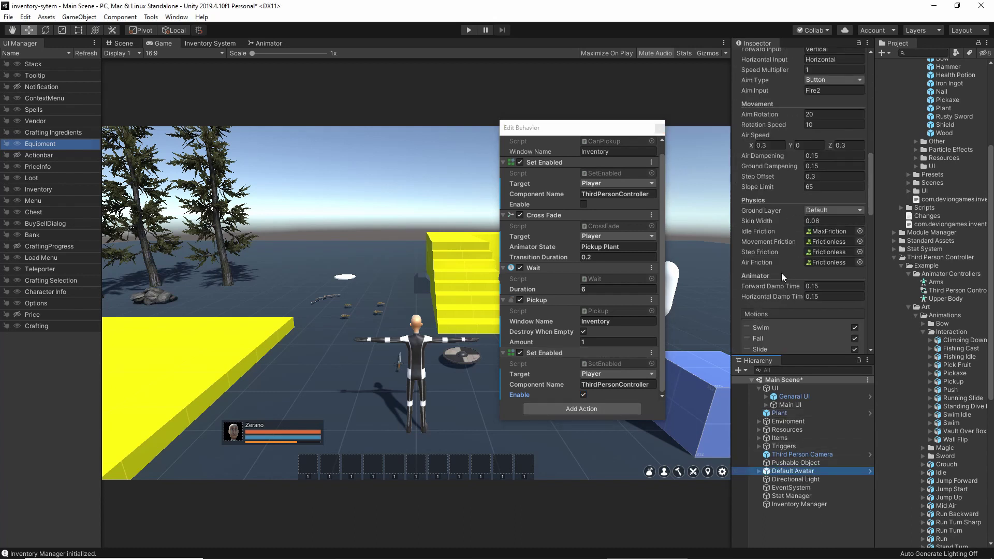
scroll(810, 265, down, 5)
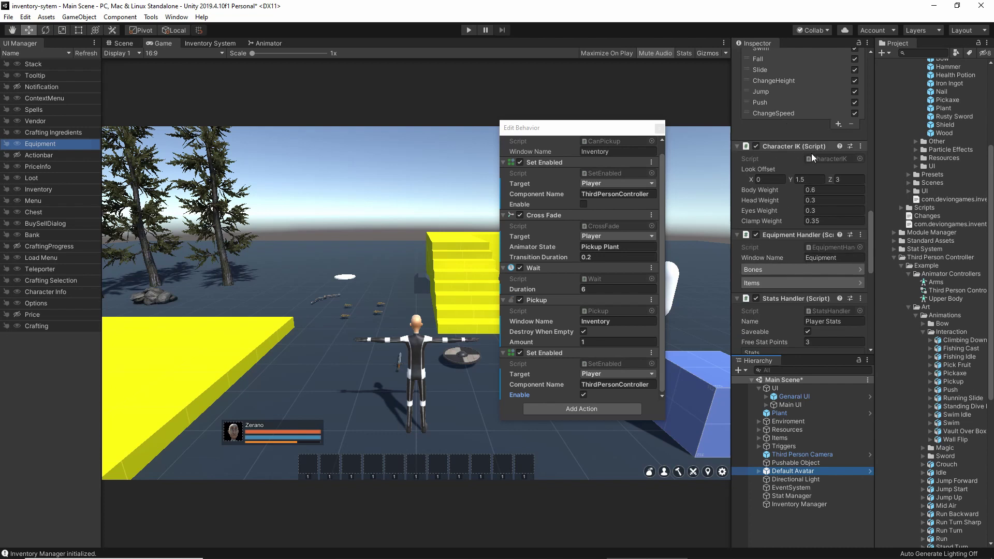
click(826, 159)
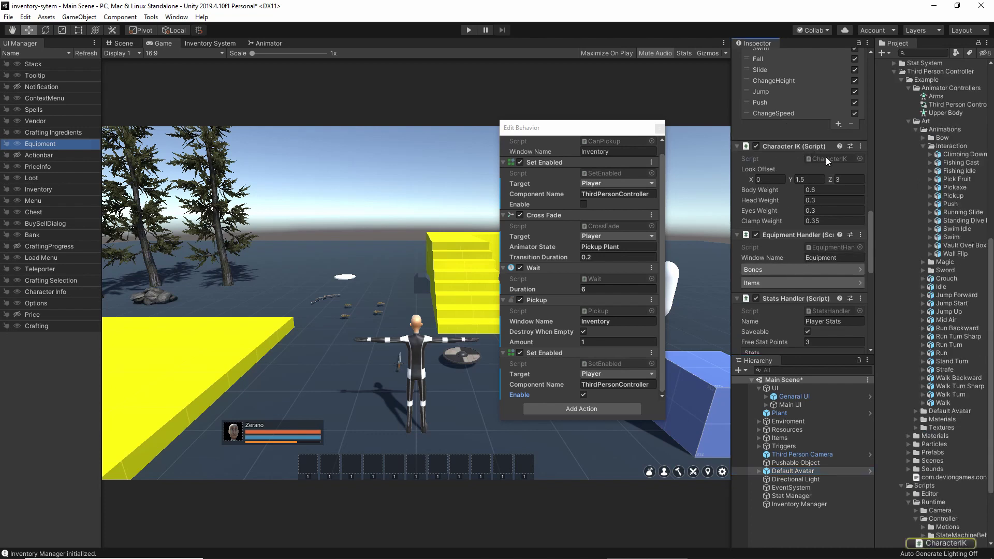
click(952, 544)
scroll(781, 178, up, 3)
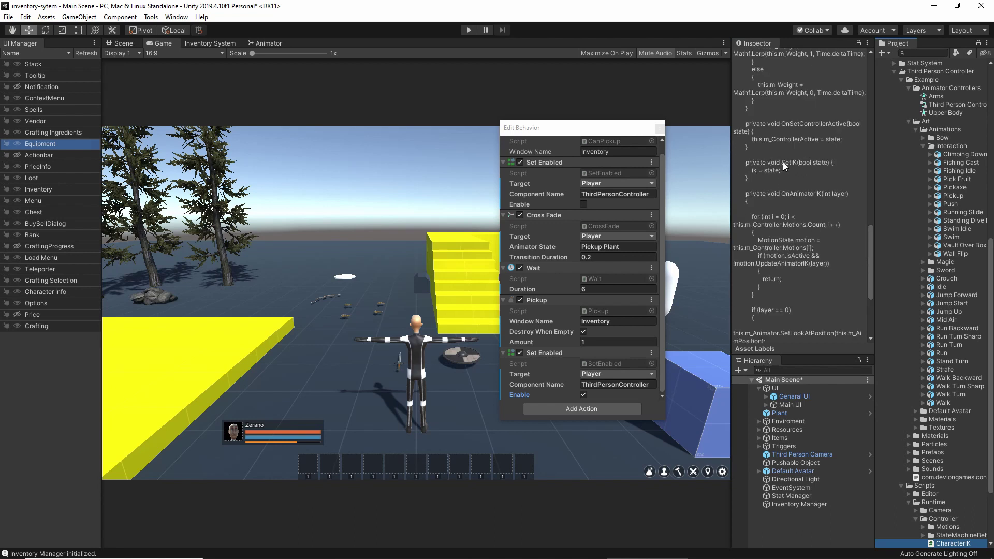
Add a GameObject Send Message action to the Plant's trigger behavior and place it between Pickup and the last Set Enabled action.
click(783, 163)
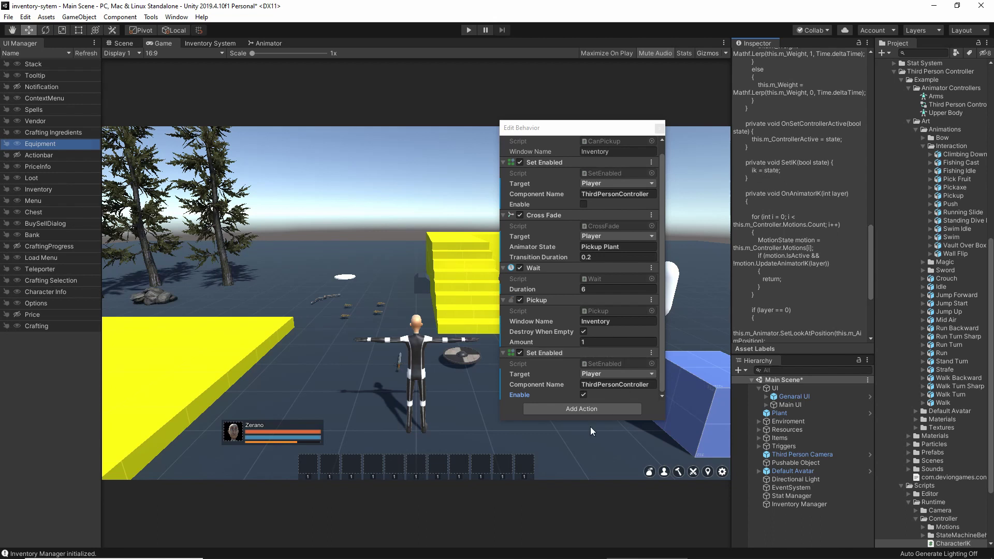
click(598, 411)
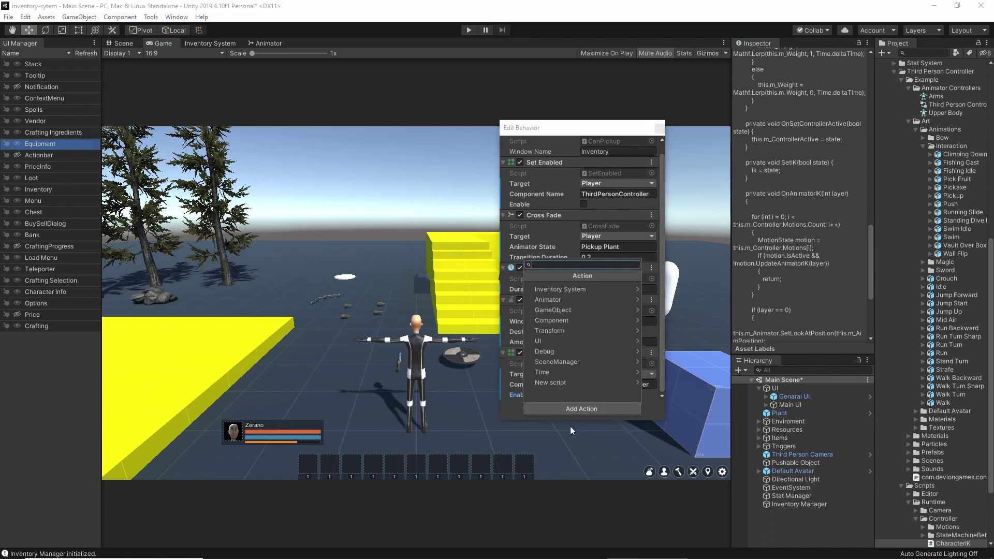
click(564, 320)
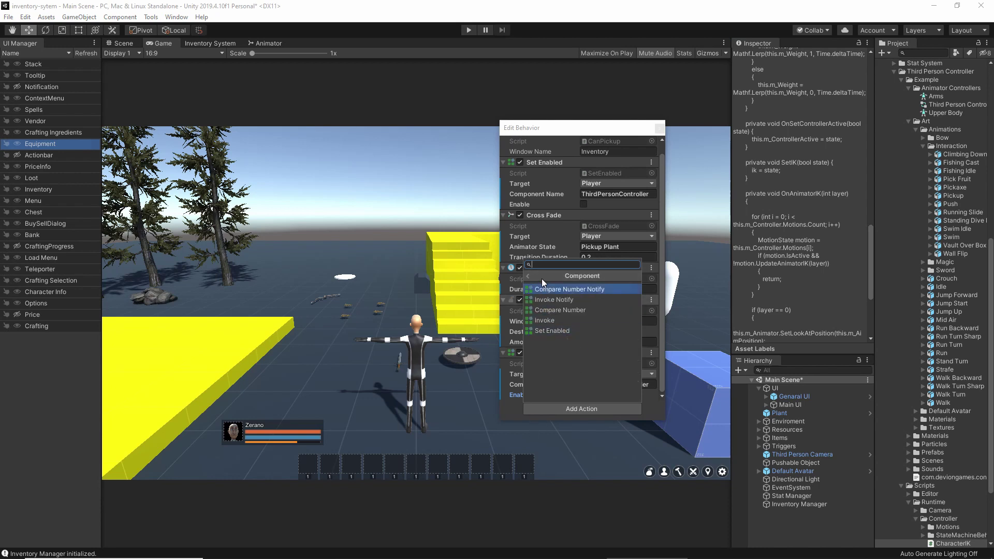
click(528, 276)
click(553, 310)
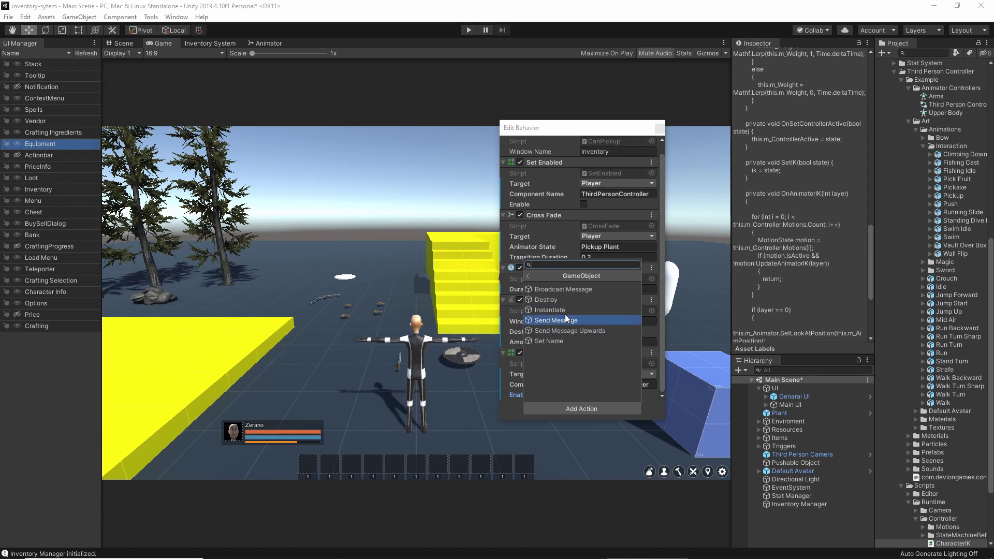
click(561, 318)
scroll(805, 154, down, 3)
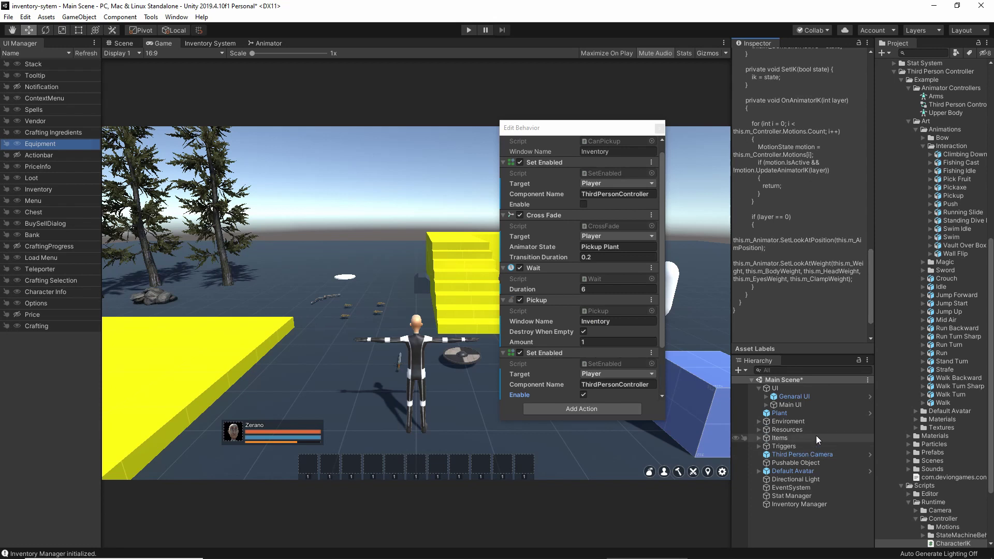
scroll(579, 389, down, 3)
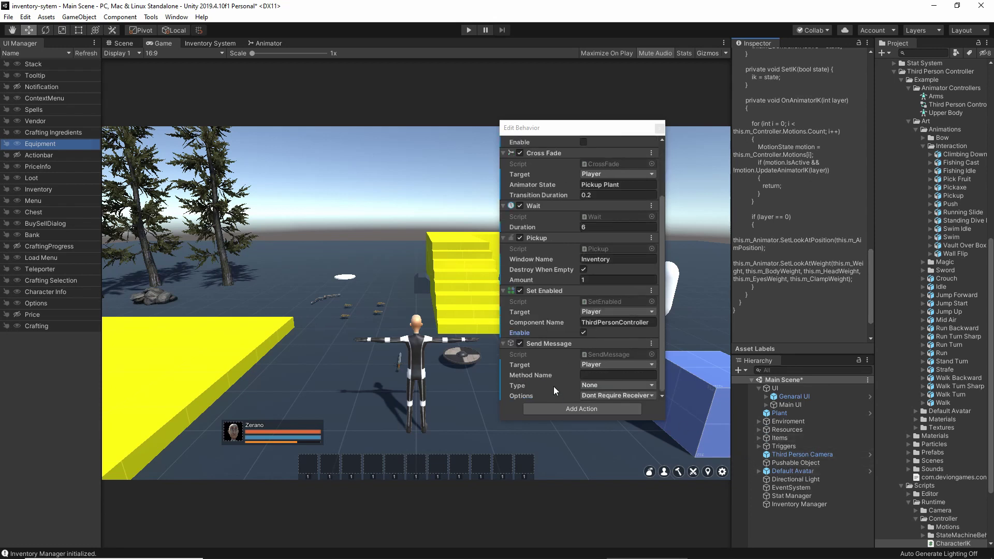
right_click(545, 343)
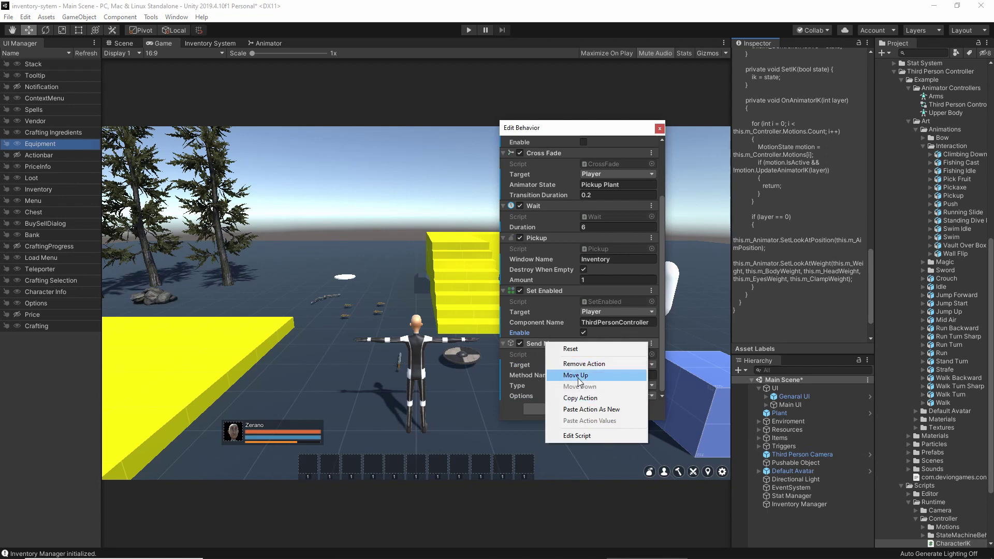
click(578, 377)
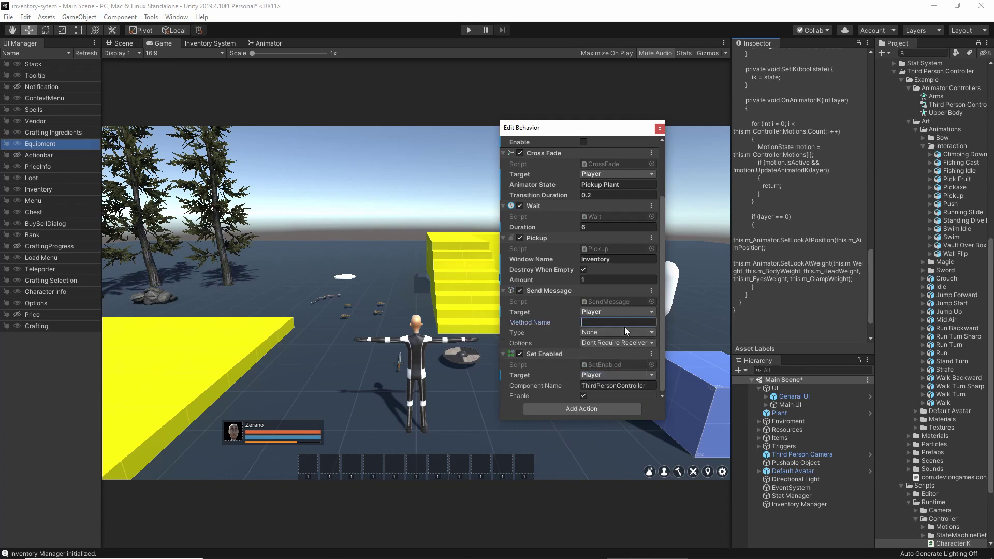
Configure the Send Message action with method name SetIK, type Bool and its value turned on.
text(SetIK)
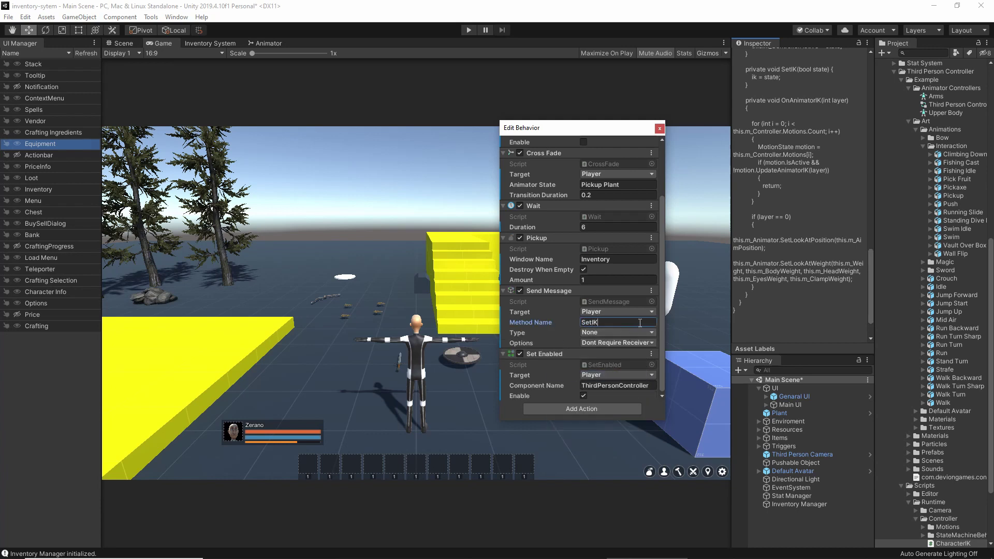
click(616, 332)
click(613, 354)
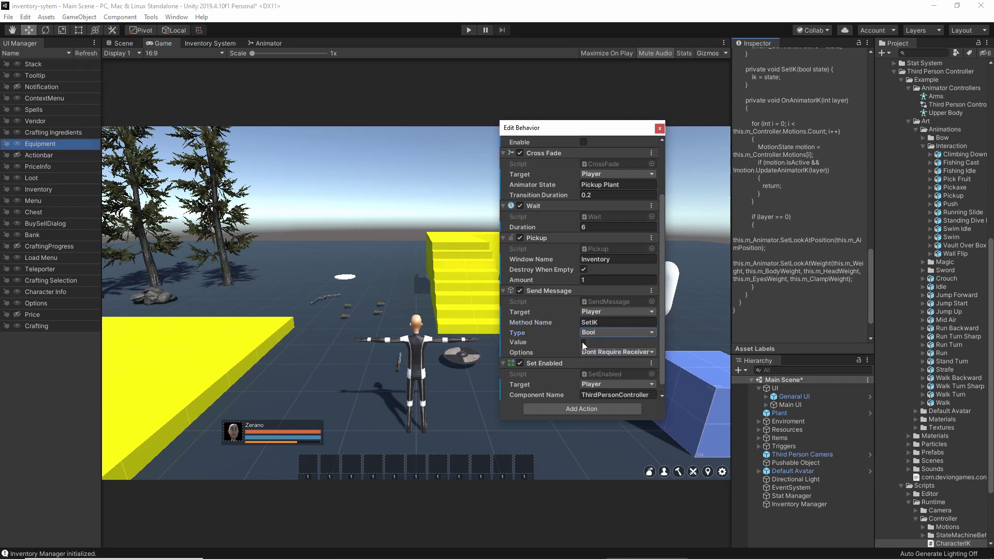
click(583, 342)
Duplicate the SetIK Send Message action as a new action after the first Set Enabled, turn off its value and close the behavior editor.
right_click(554, 289)
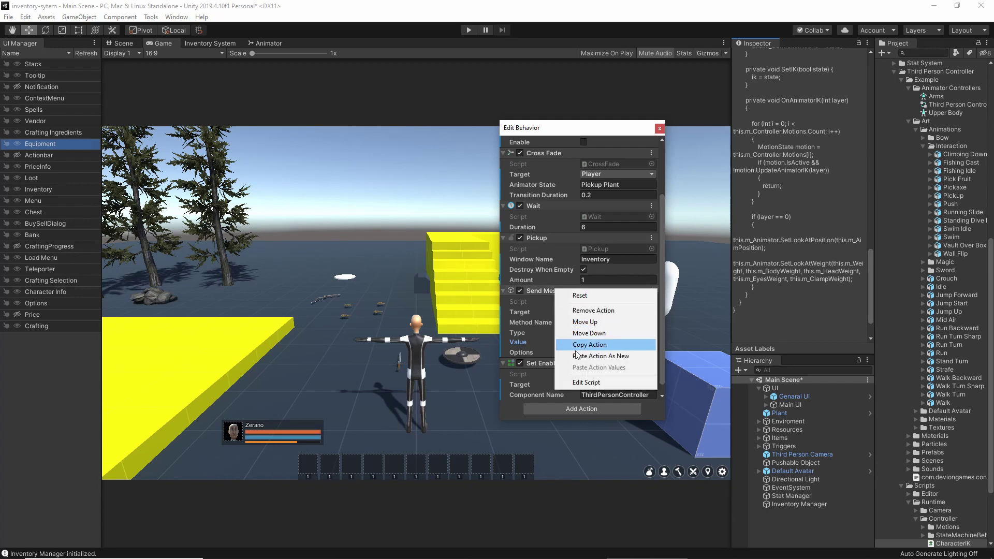
click(590, 345)
scroll(606, 327, up, 3)
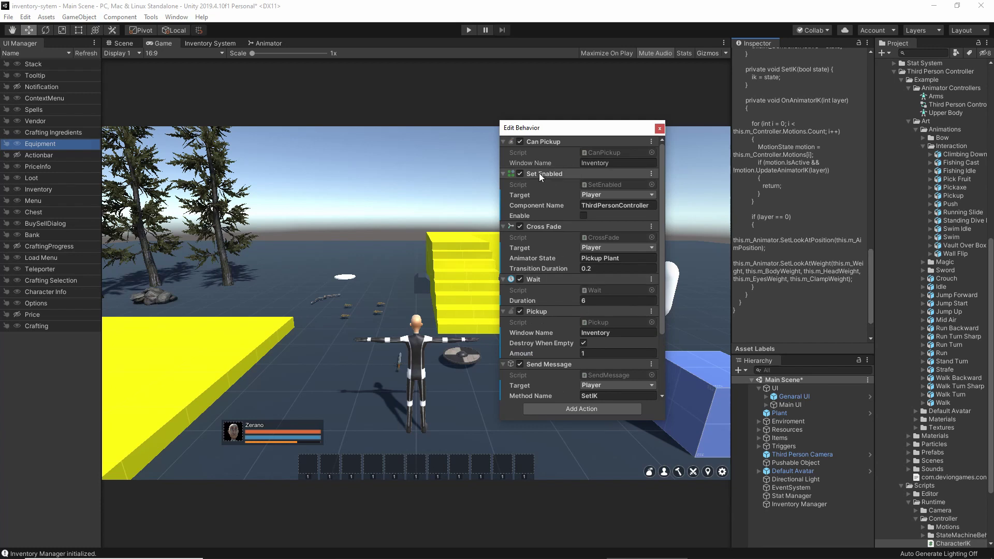
right_click(554, 174)
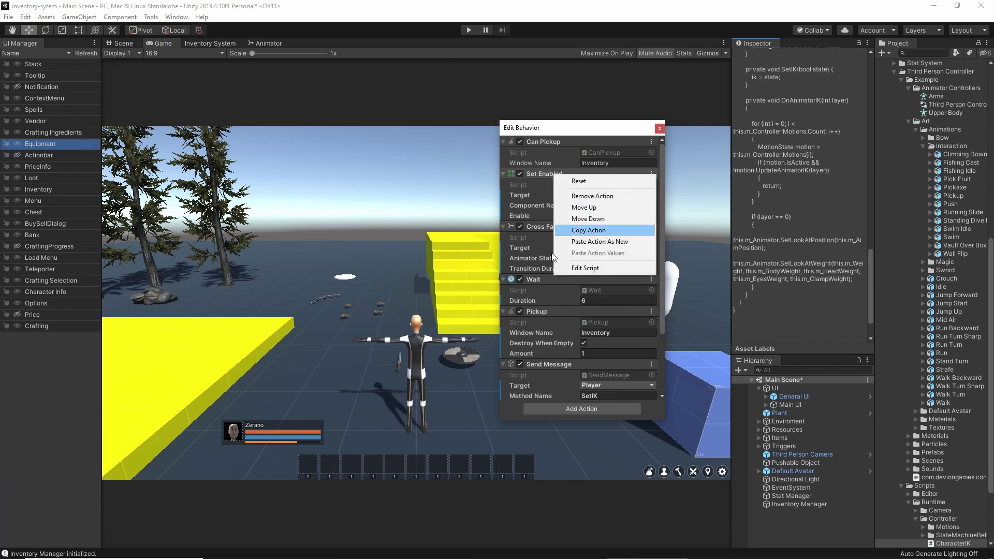
click(590, 242)
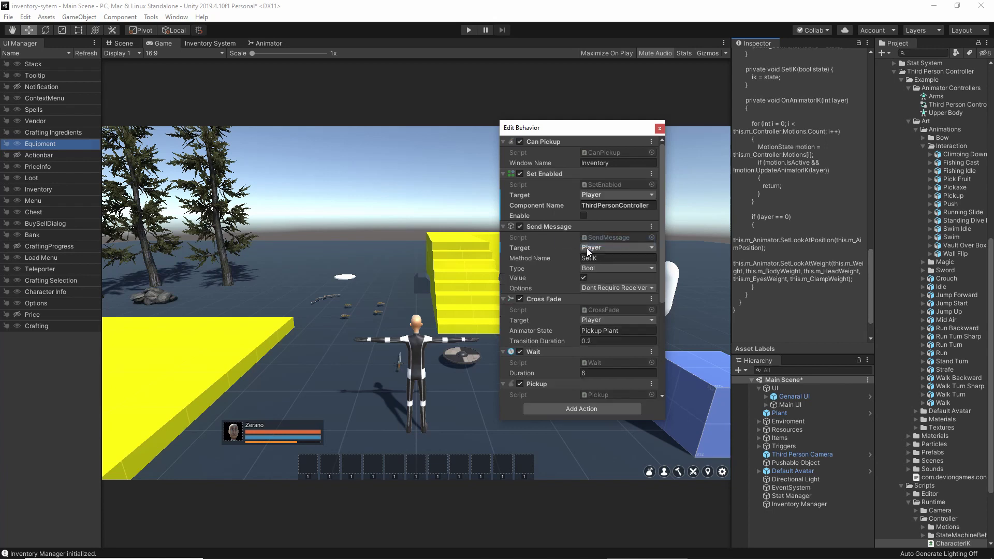
click(584, 278)
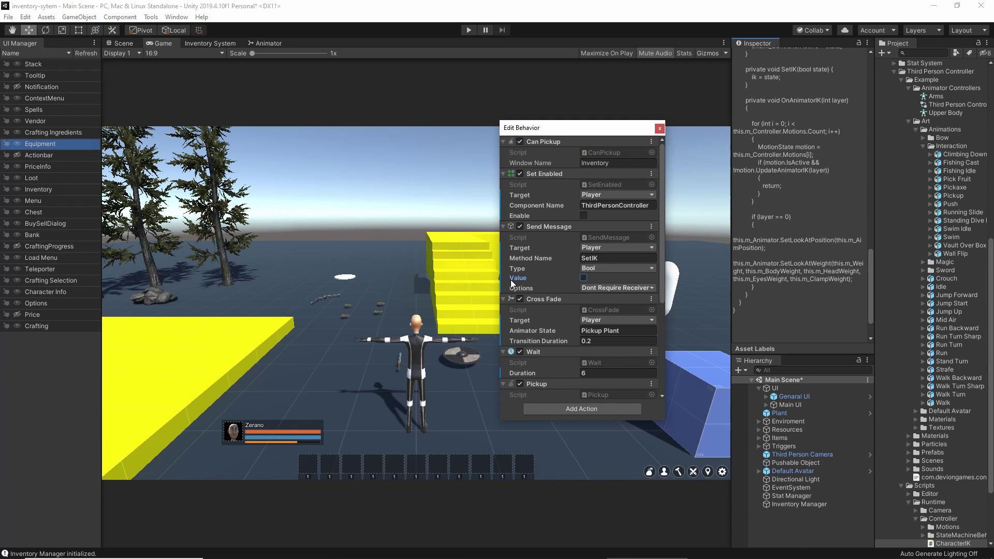
scroll(592, 319, down, 5)
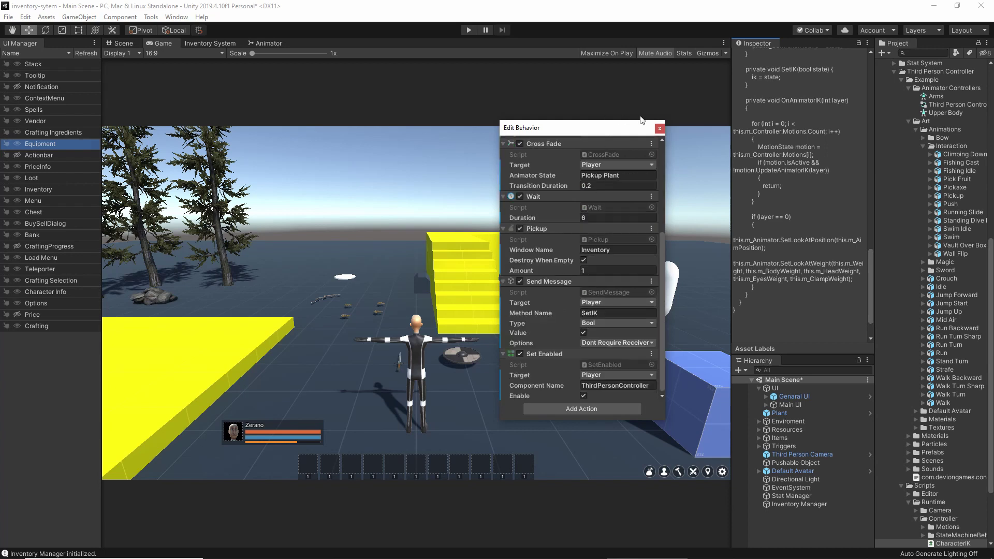
click(659, 128)
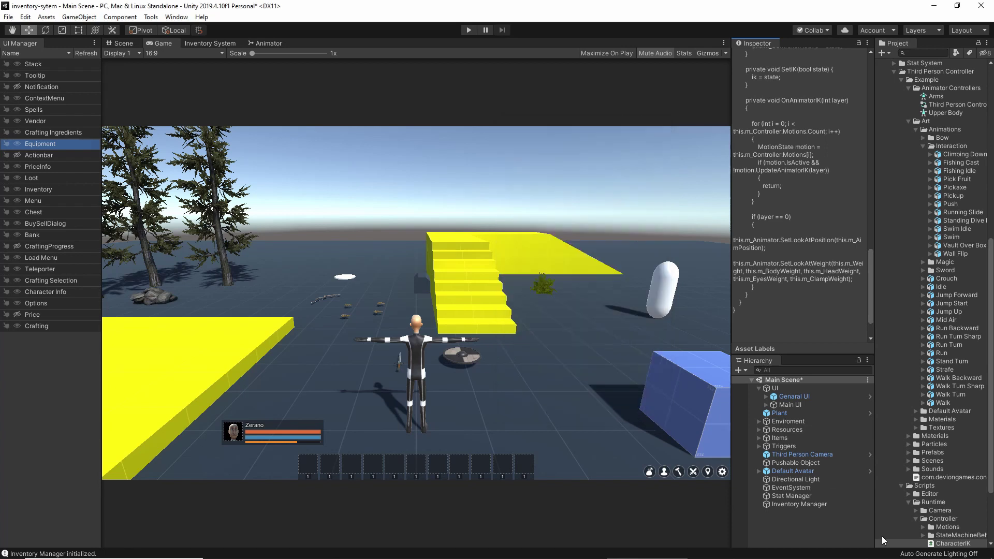
Apply all of the Plant object's overrides to its prefab.
click(794, 411)
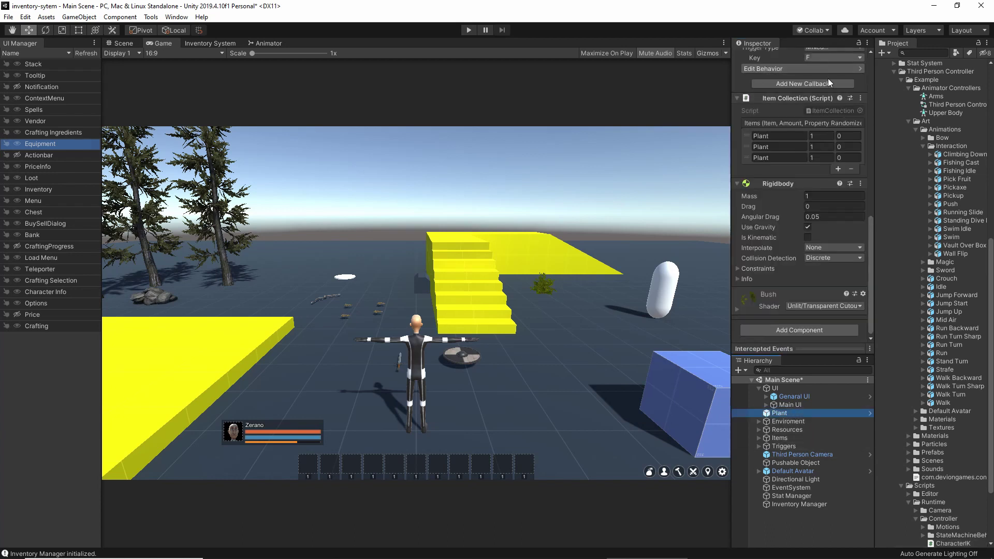
scroll(831, 72, up, 10)
click(844, 58)
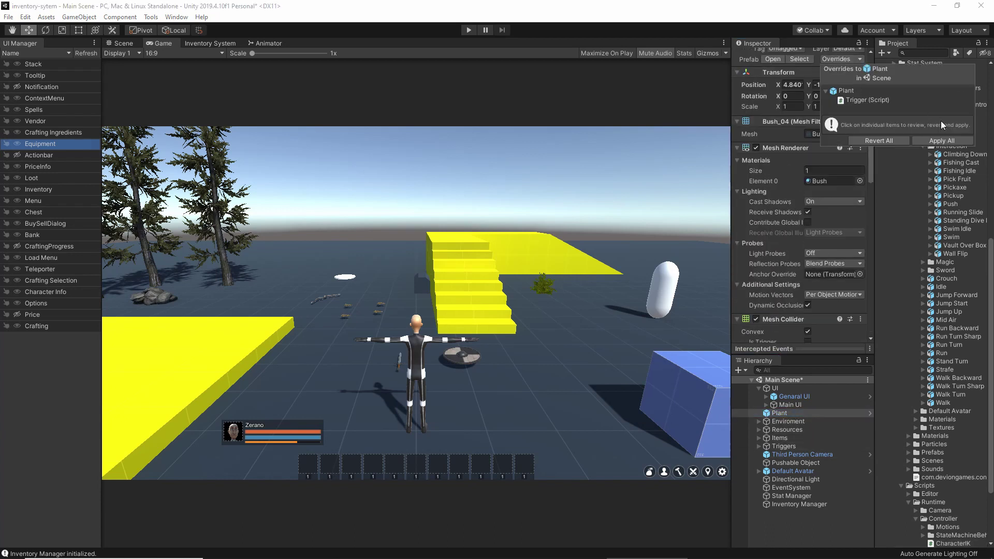
click(934, 141)
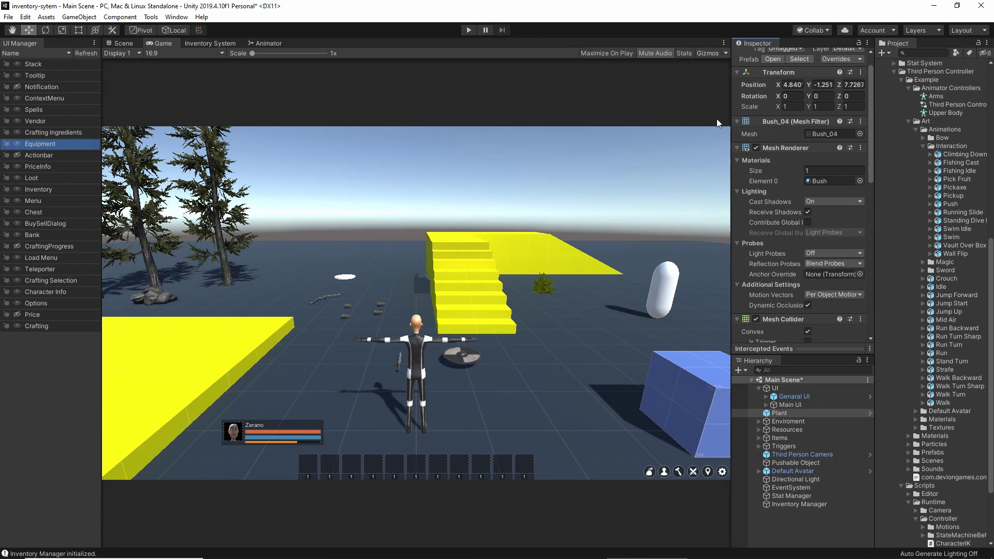
Run the game, walk the avatar to the plant beside the yellow stairs and trigger its pickup.
scroll(778, 228, down, 10)
click(469, 31)
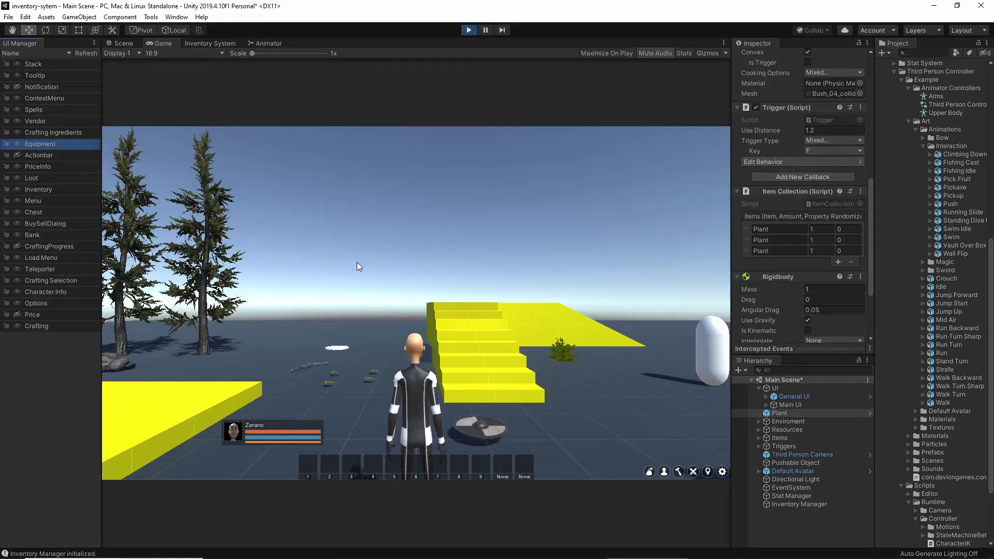
key(w)
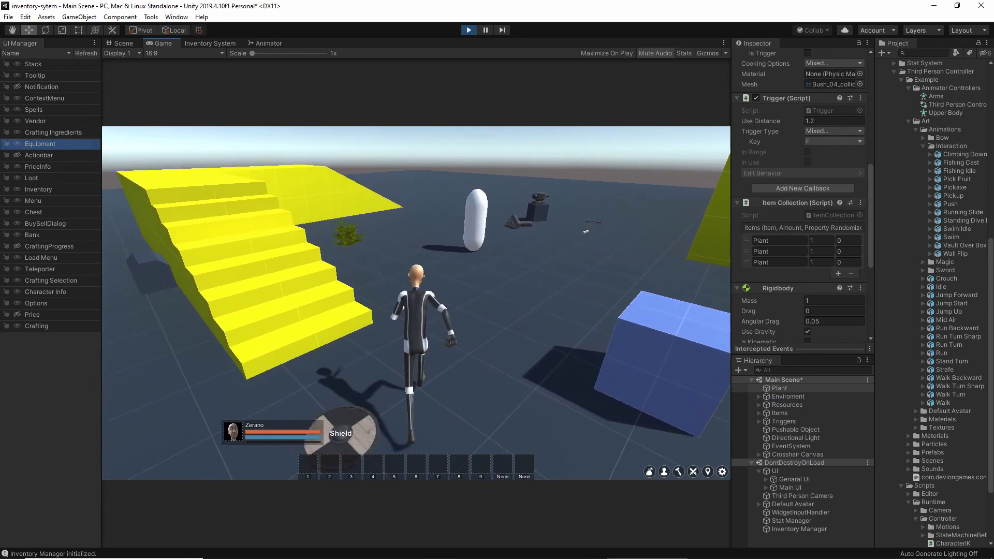
right_drag(533, 367, 392, 277)
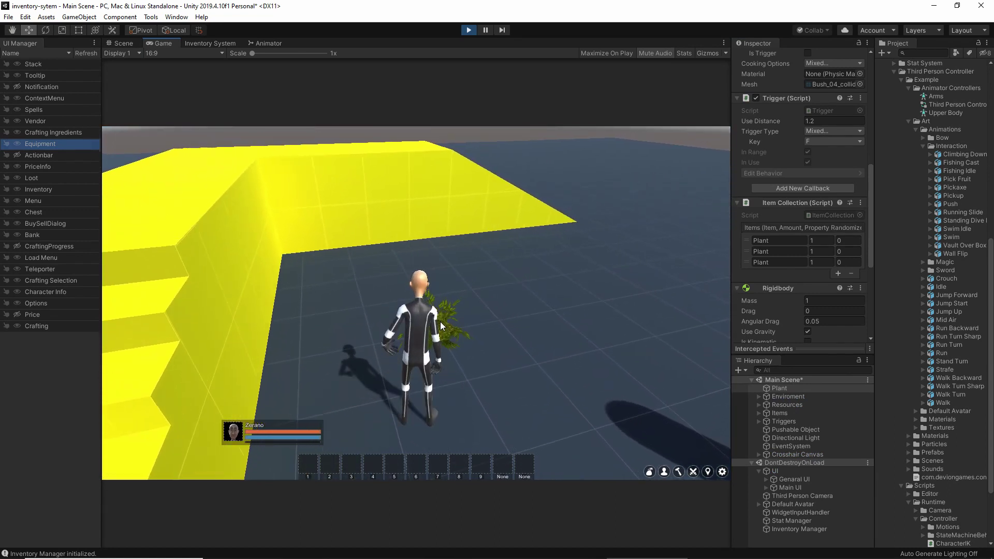
key(f)
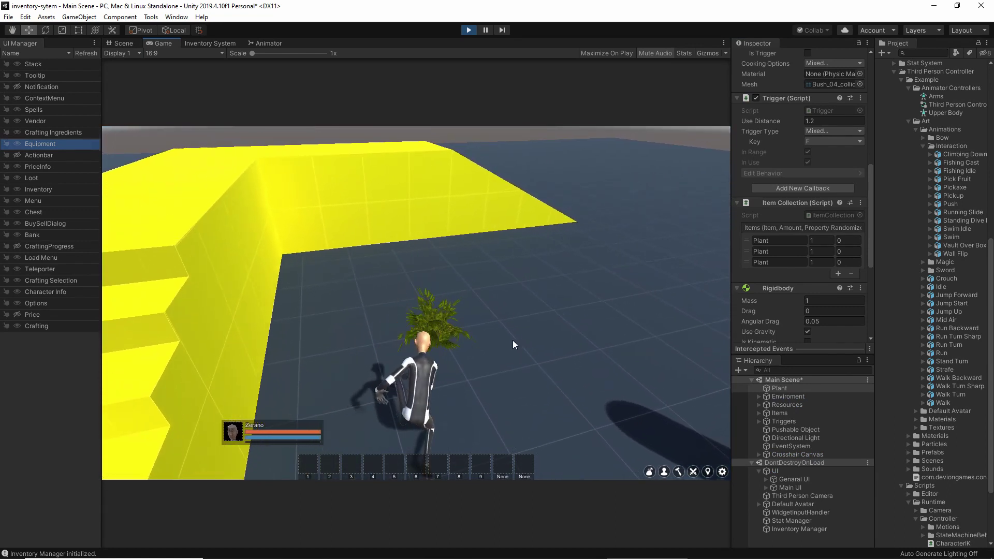
Test picking up the remaining plants, try to move the avatar during the animation, and stop play mode.
right_drag(560, 343, 526, 387)
key(w)
click(507, 382)
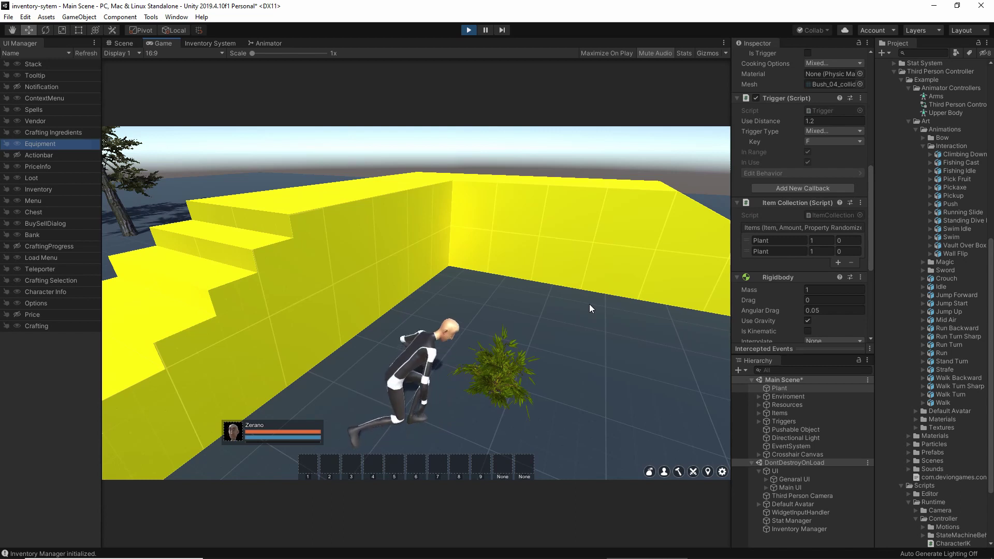
key(w)
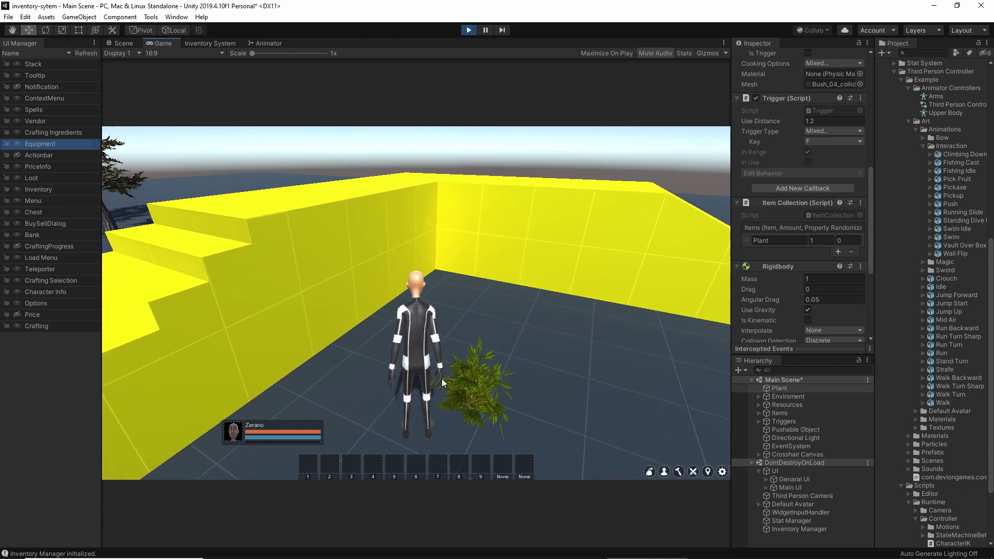
click(476, 390)
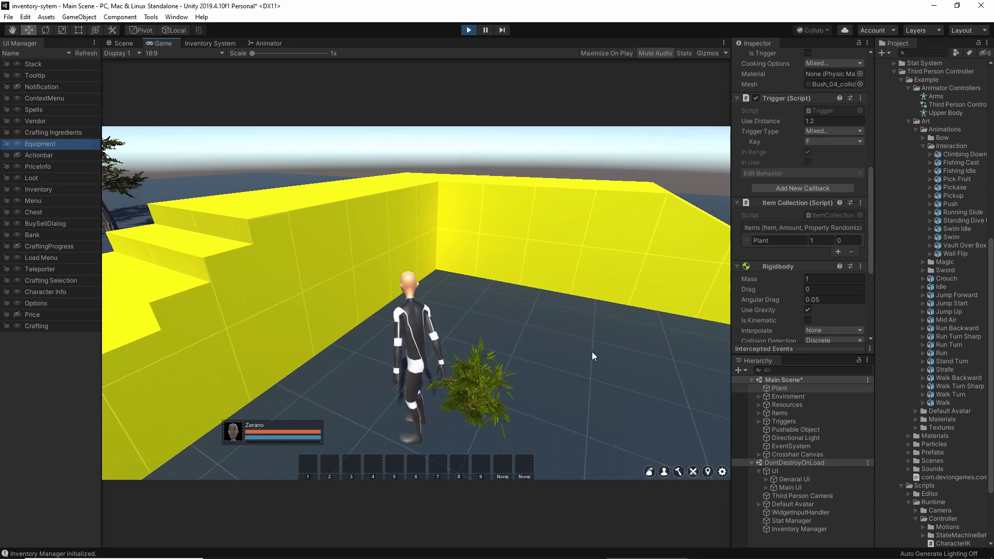
right_drag(592, 352, 459, 327)
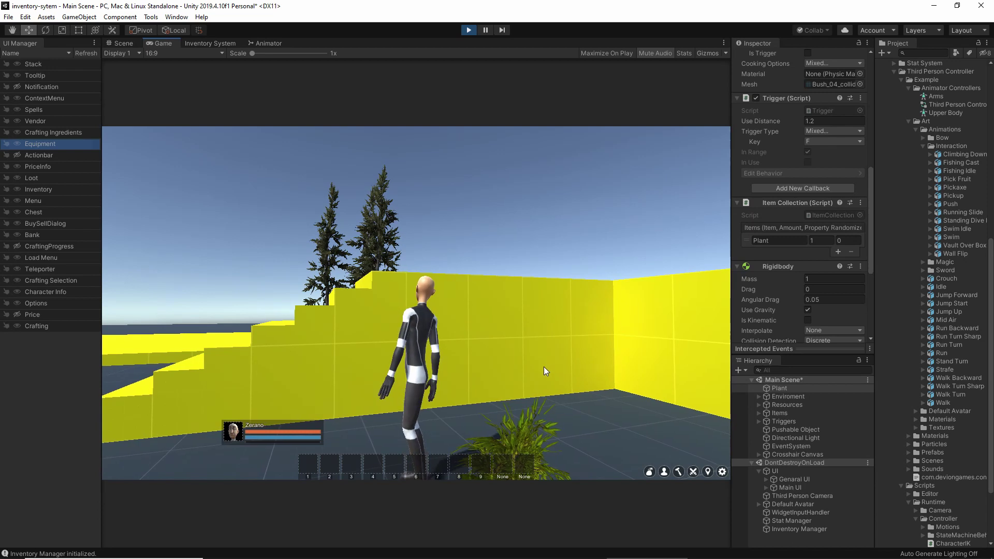
right_drag(544, 371, 468, 387)
click(466, 381)
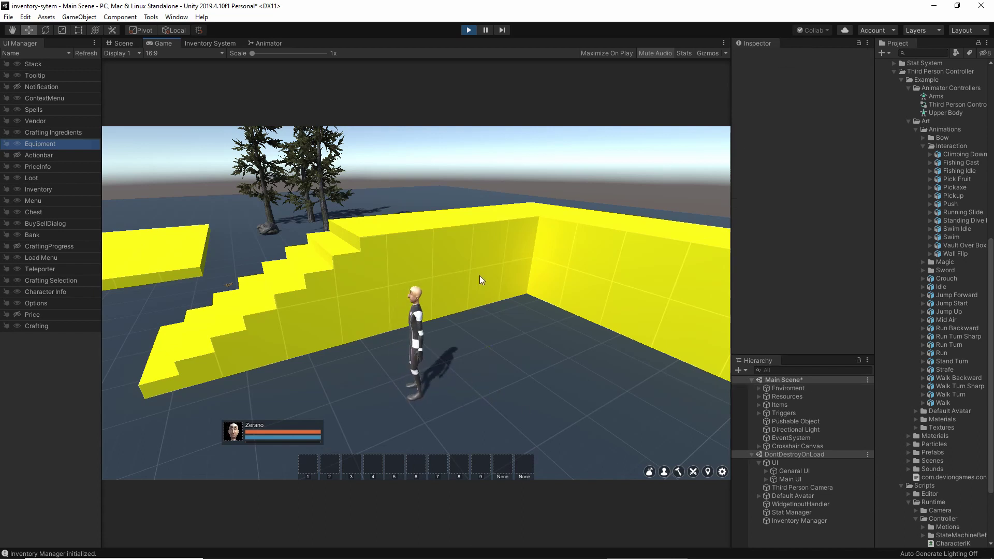
key(ctrl+p)
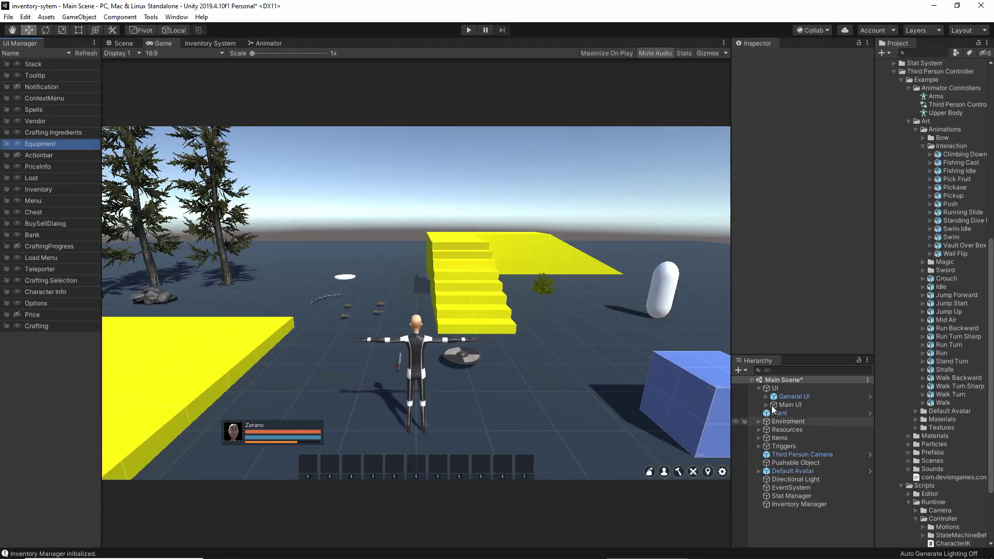
click(791, 467)
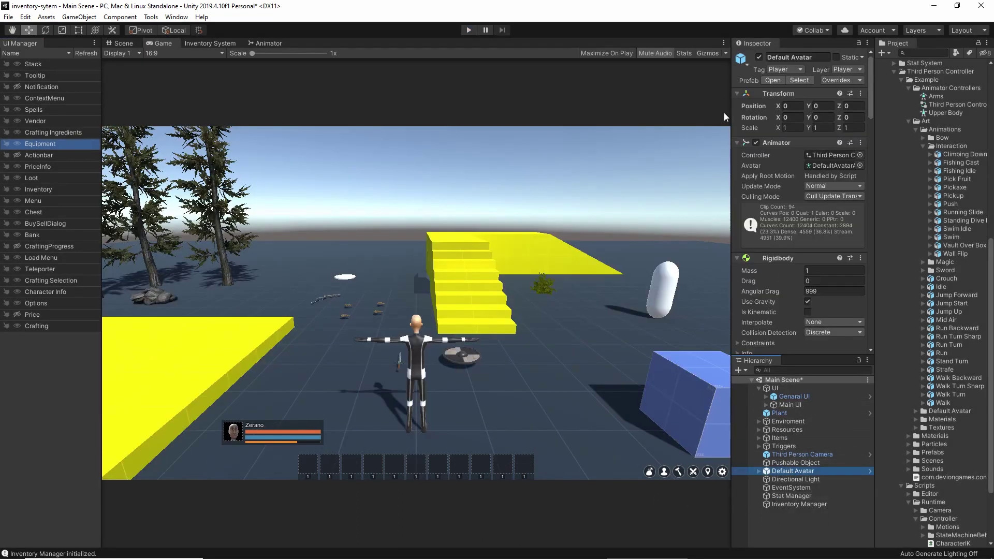
scroll(771, 213, down, 5)
scroll(782, 127, down, 6)
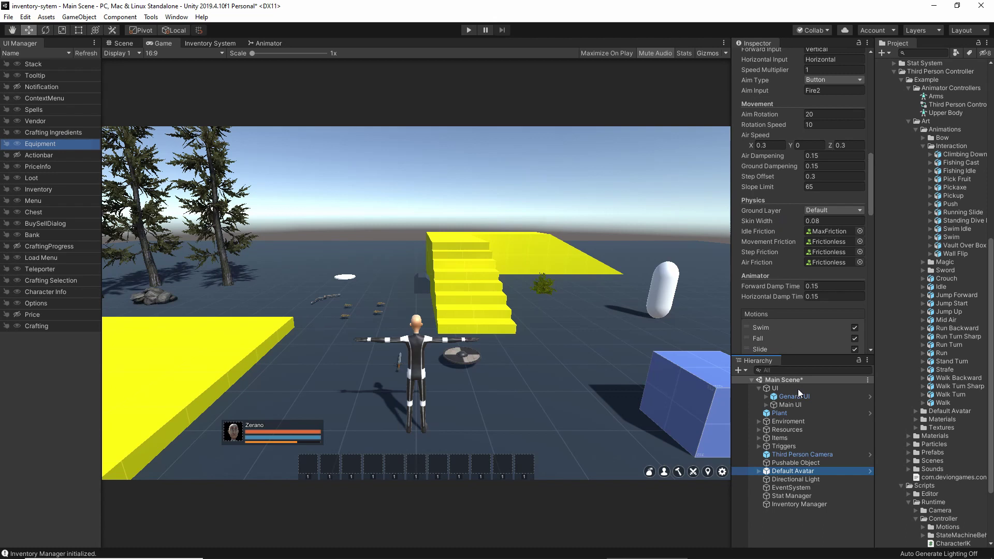
Add a Look At Trigger action to the trigger behavior of the Plant object.
click(787, 413)
scroll(771, 173, up, 3)
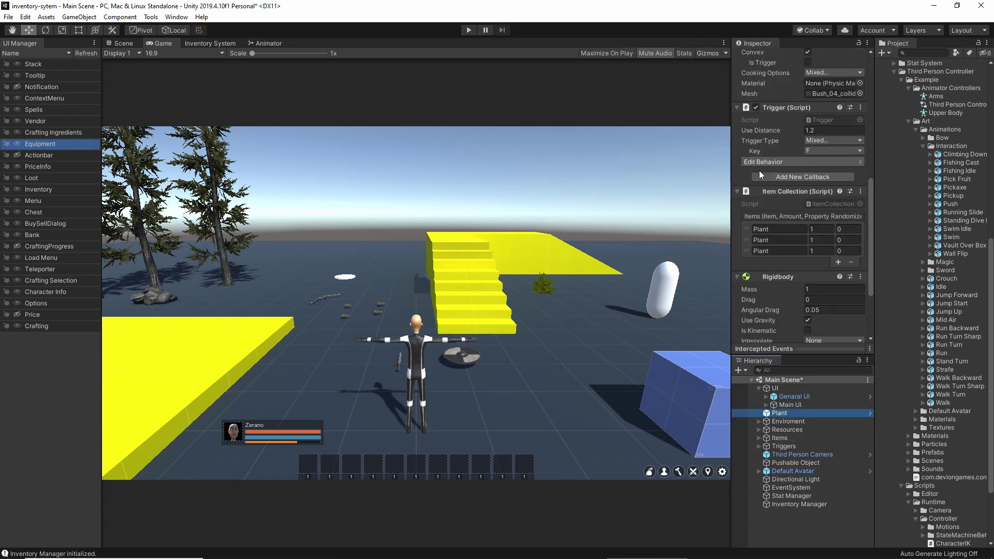
click(758, 162)
scroll(595, 362, down, 1)
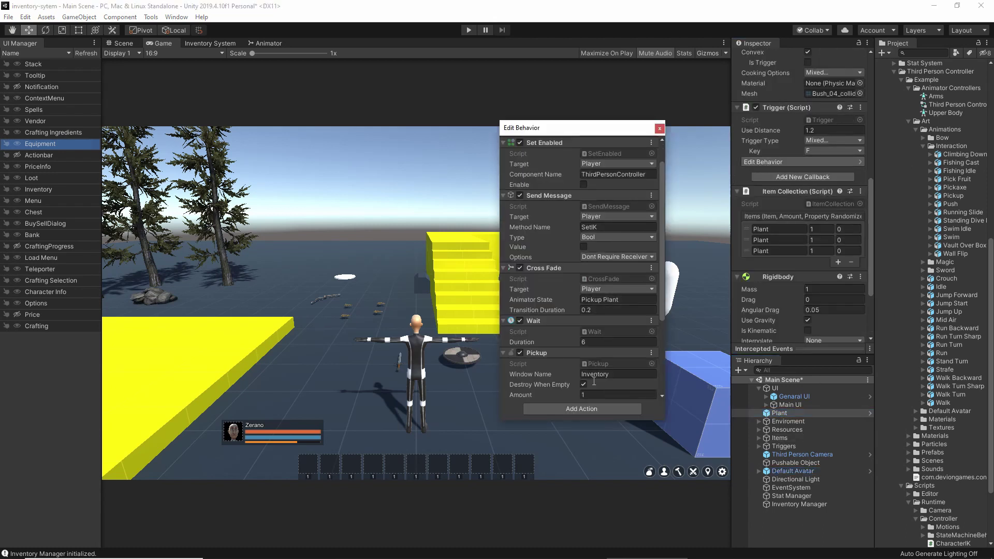
click(576, 409)
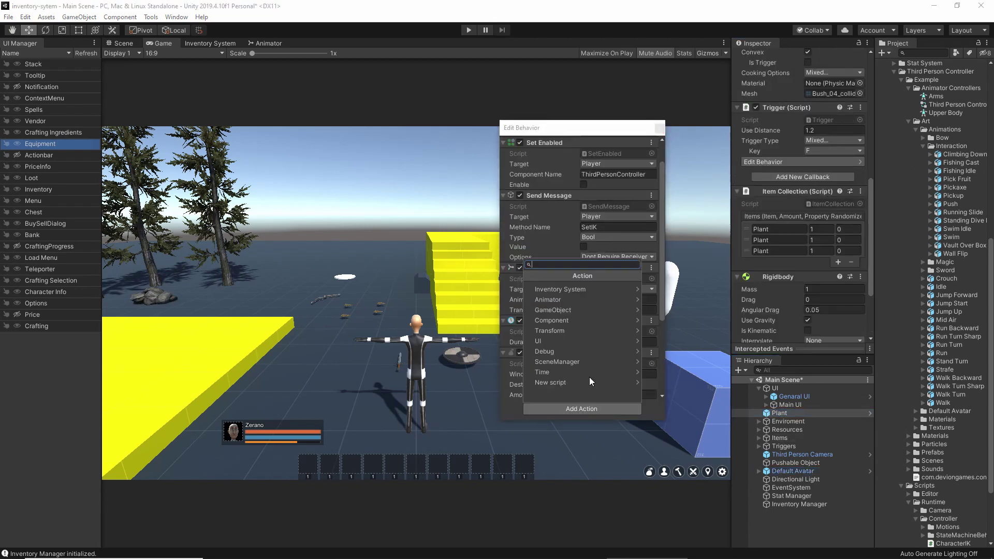
click(546, 332)
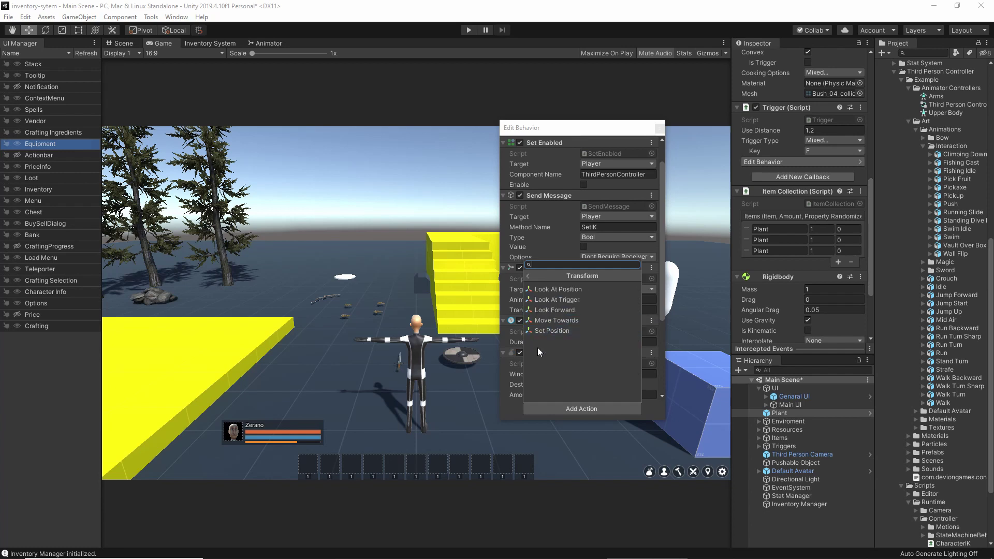
click(561, 300)
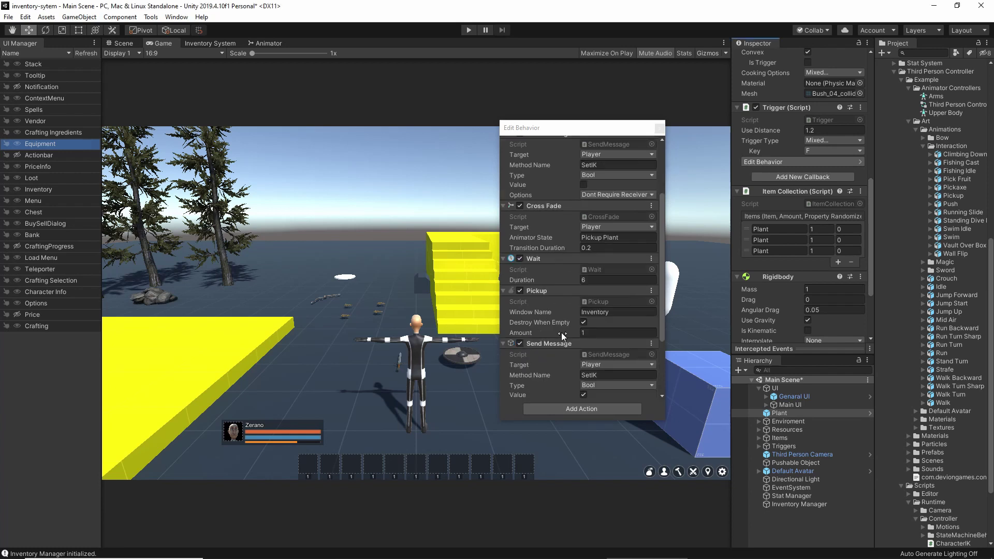
Reorder the Look At Trigger action so it sits between the first SetIK Send Message and the Cross Fade action.
scroll(562, 332, down, 3)
scroll(557, 346, down, 3)
scroll(556, 354, down, 2)
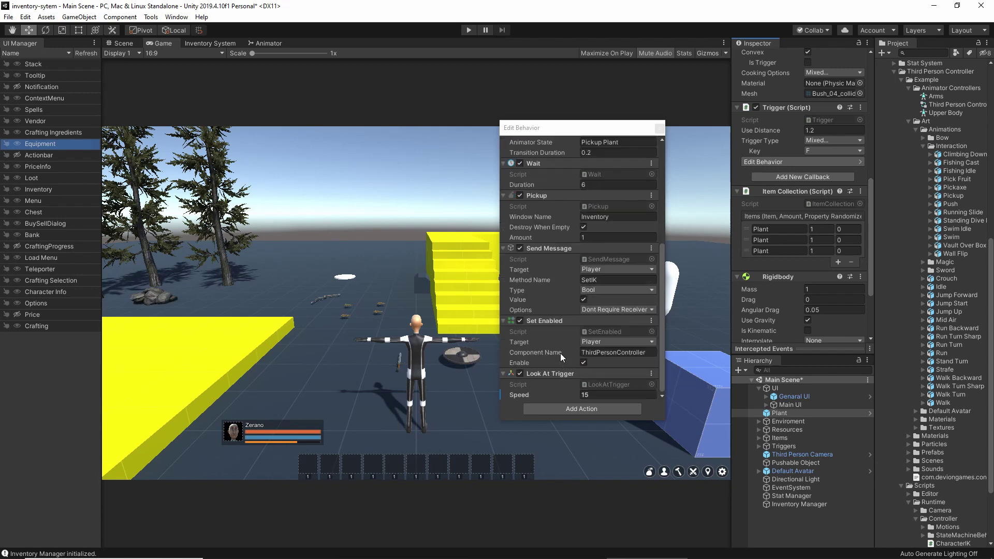
right_click(549, 374)
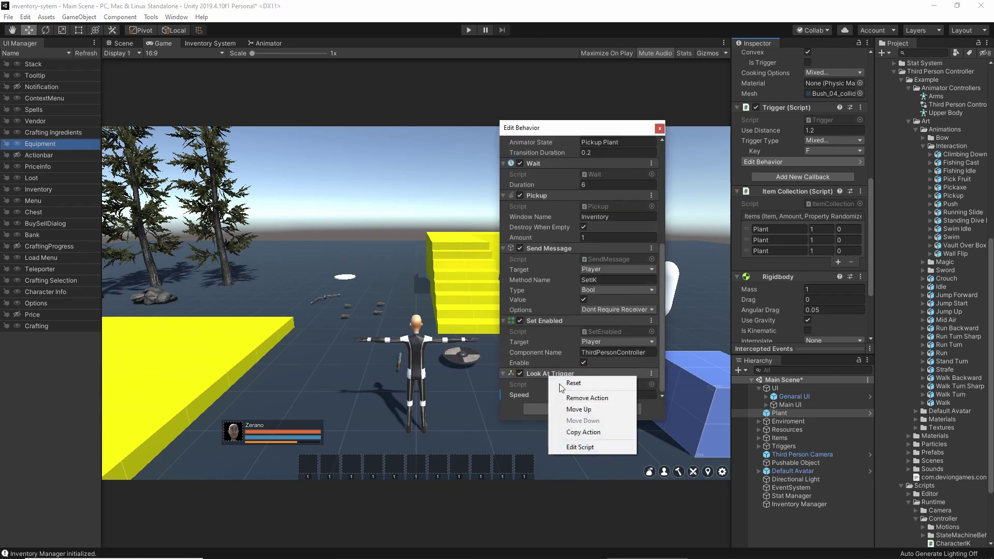
click(578, 409)
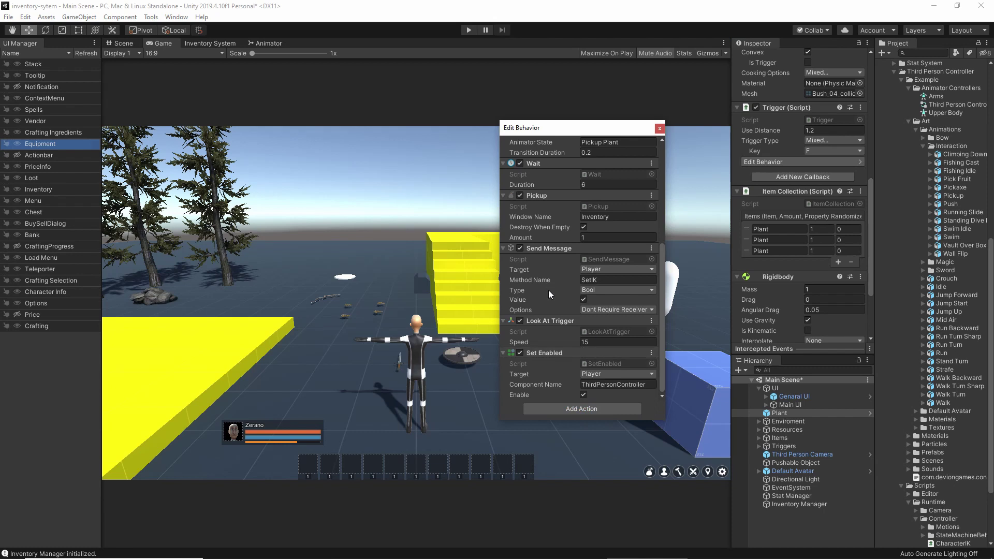
right_click(556, 326)
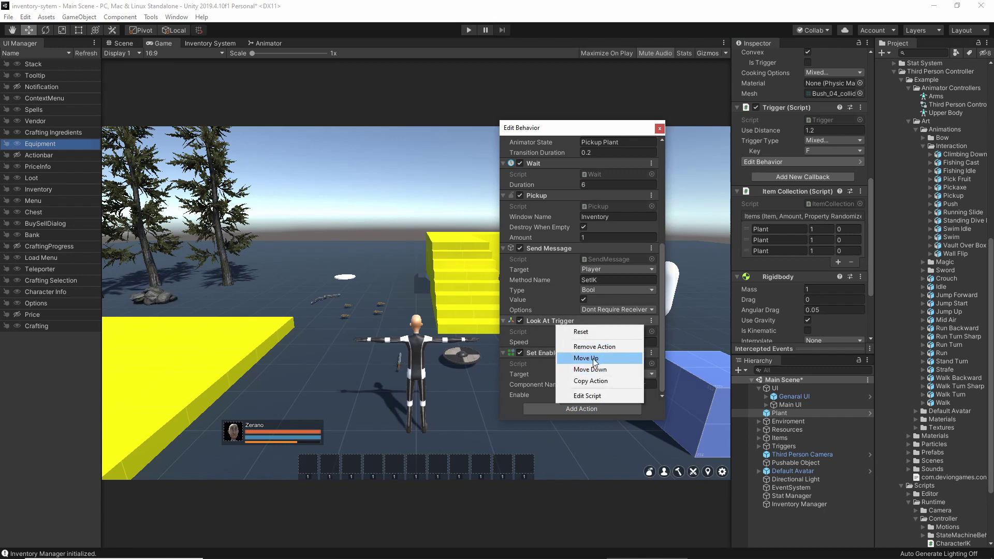
click(586, 358)
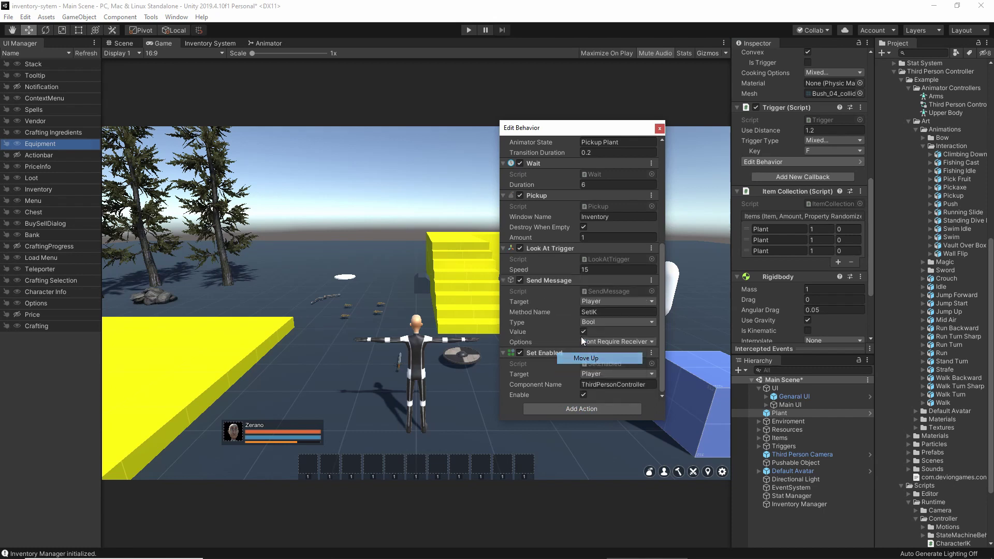
right_click(556, 250)
click(588, 283)
right_click(554, 258)
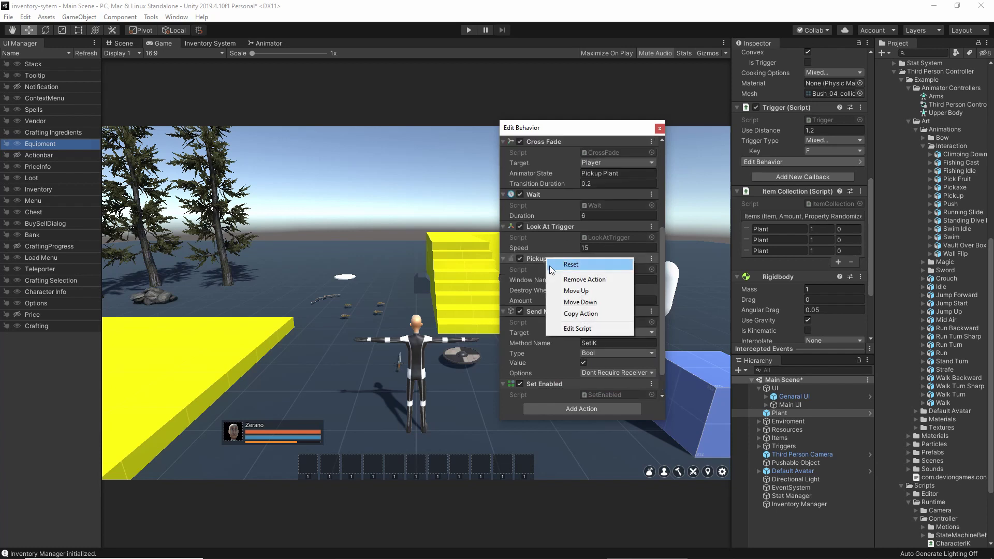
right_click(548, 225)
click(569, 258)
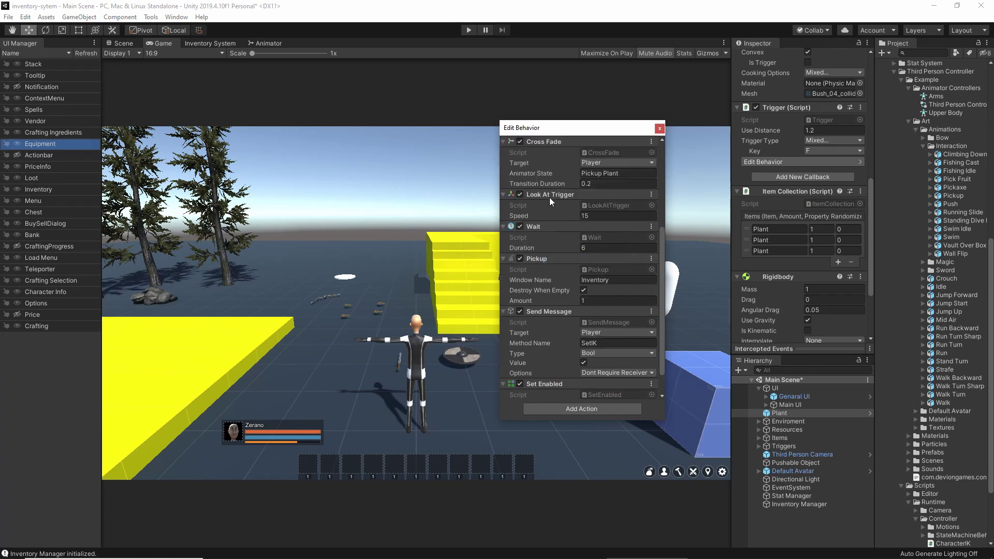
right_click(550, 194)
click(570, 227)
scroll(595, 236, up, 3)
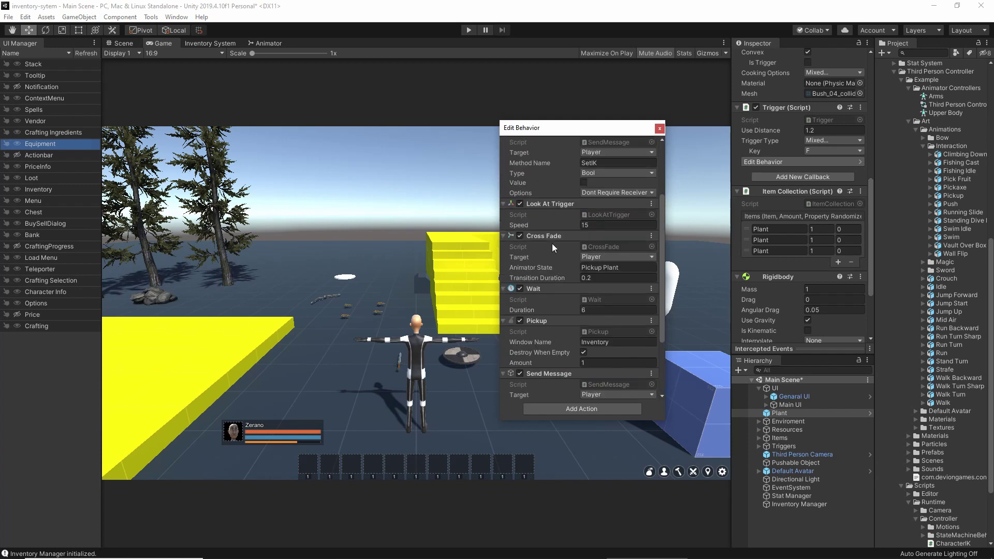
scroll(554, 246, up, 2)
Close the behavior editor and apply all of the Plant's overrides to its prefab.
click(660, 128)
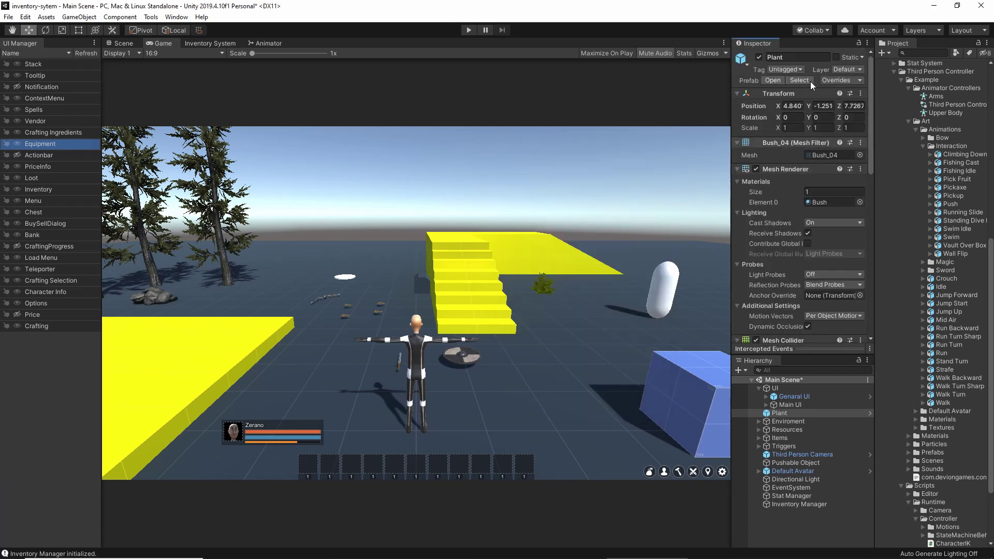
click(843, 81)
click(944, 162)
Run the game, walk the avatar up beside the plant and trigger a pickup to test the turn toward it.
click(469, 30)
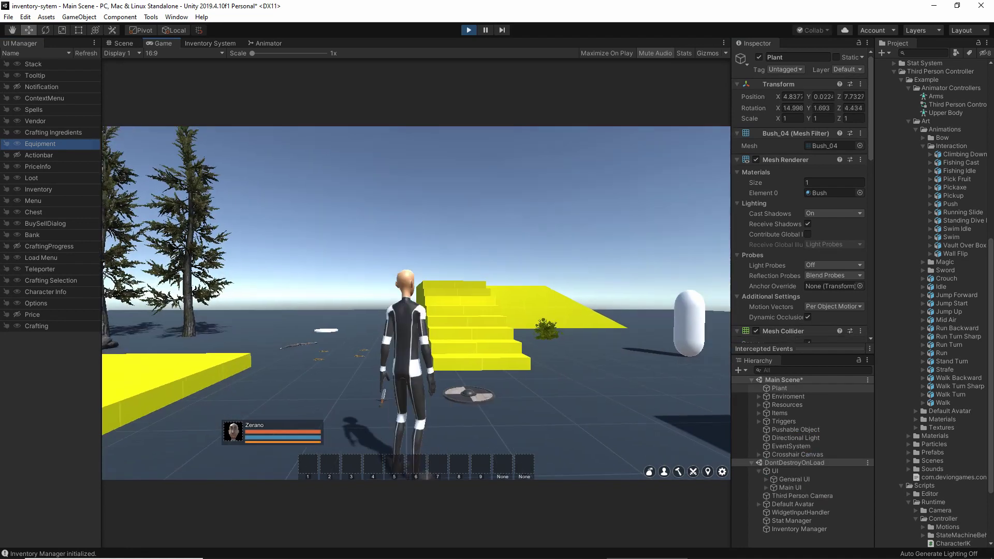
key(w)
key(w)
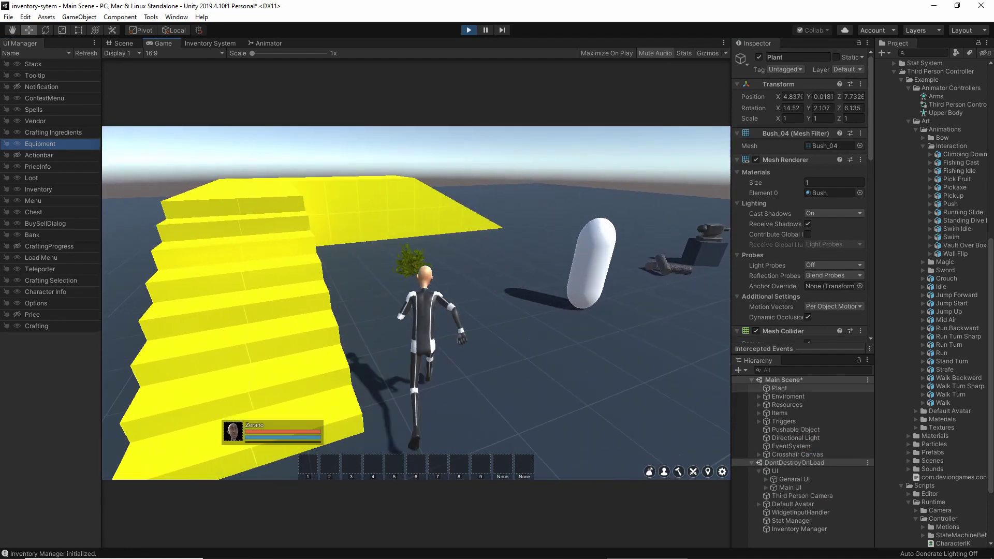
right_drag(715, 311, 367, 288)
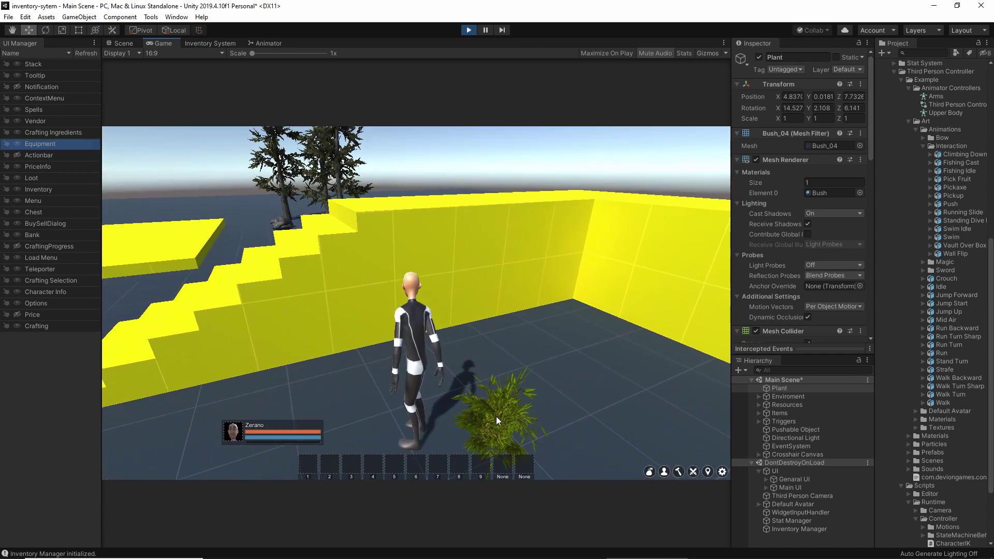
click(477, 438)
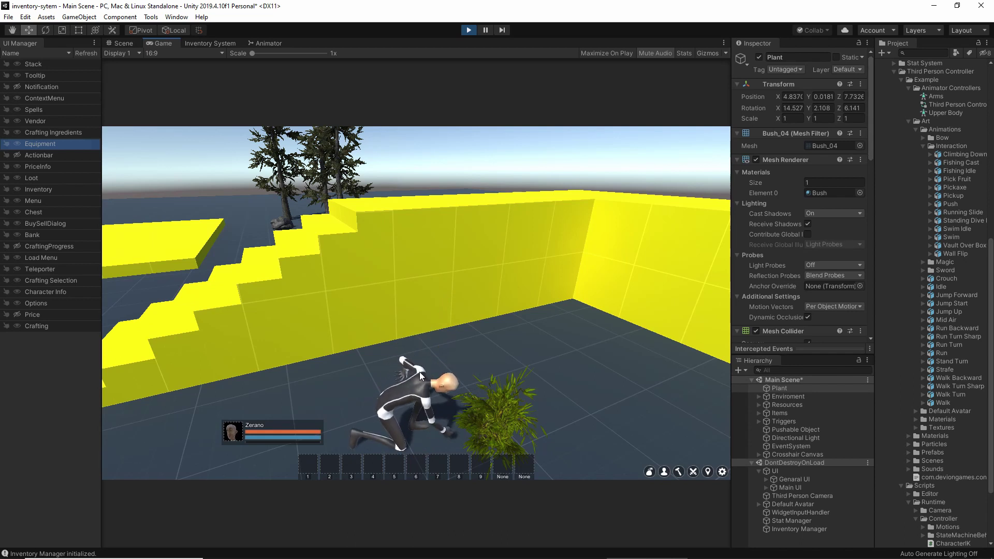
Pick up the two remaining plants, opening the inventory window between the pickups.
right_drag(402, 322, 411, 303)
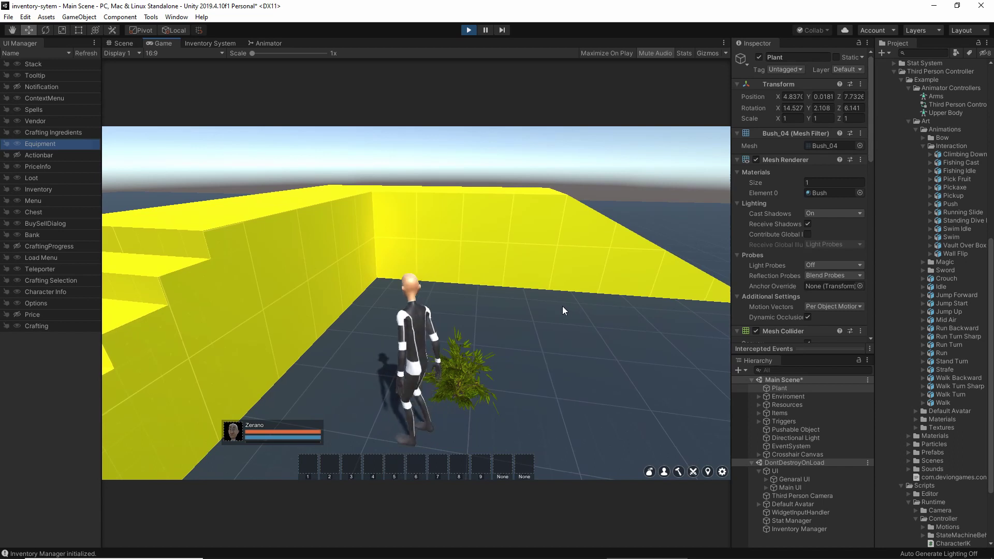
click(467, 367)
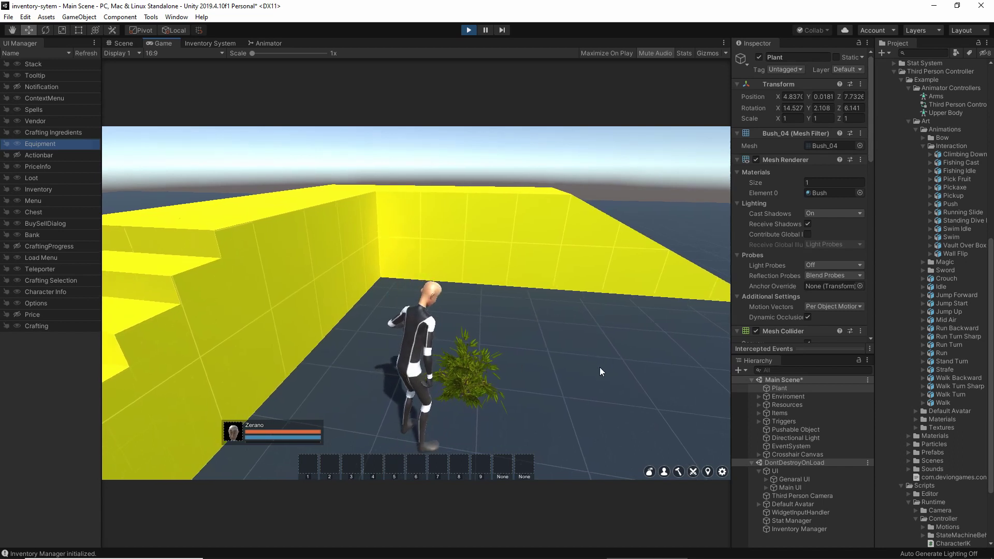
right_drag(599, 368, 517, 399)
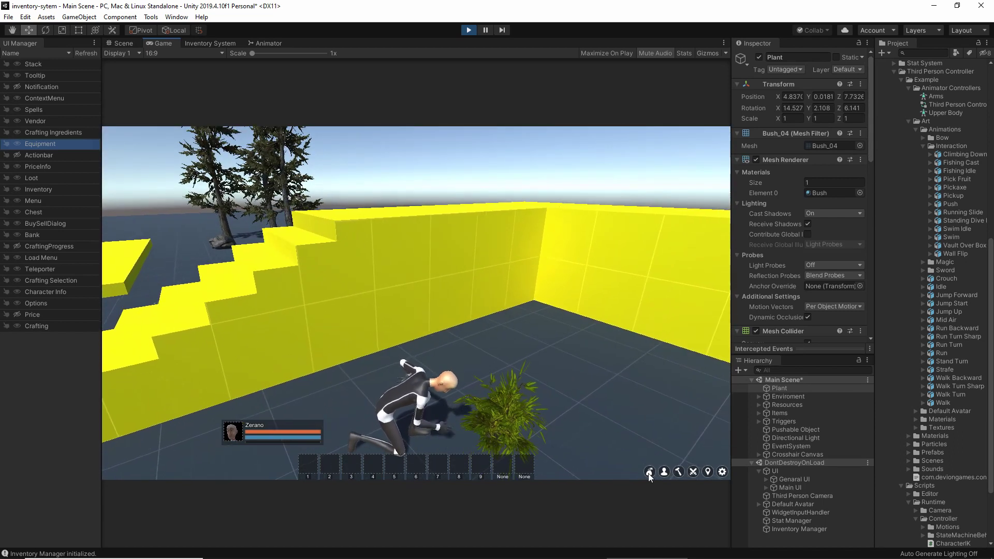
click(641, 470)
right_drag(639, 467, 414, 316)
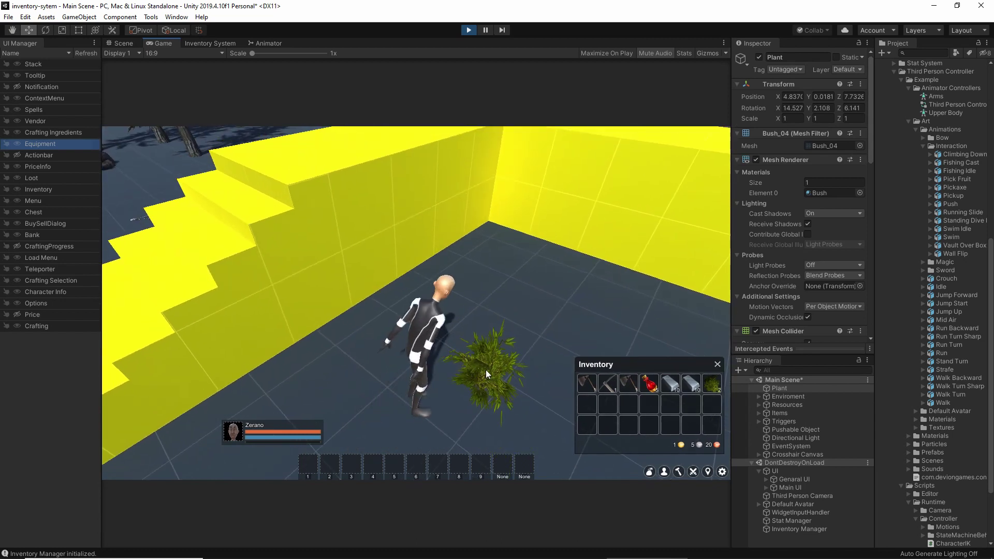
click(501, 353)
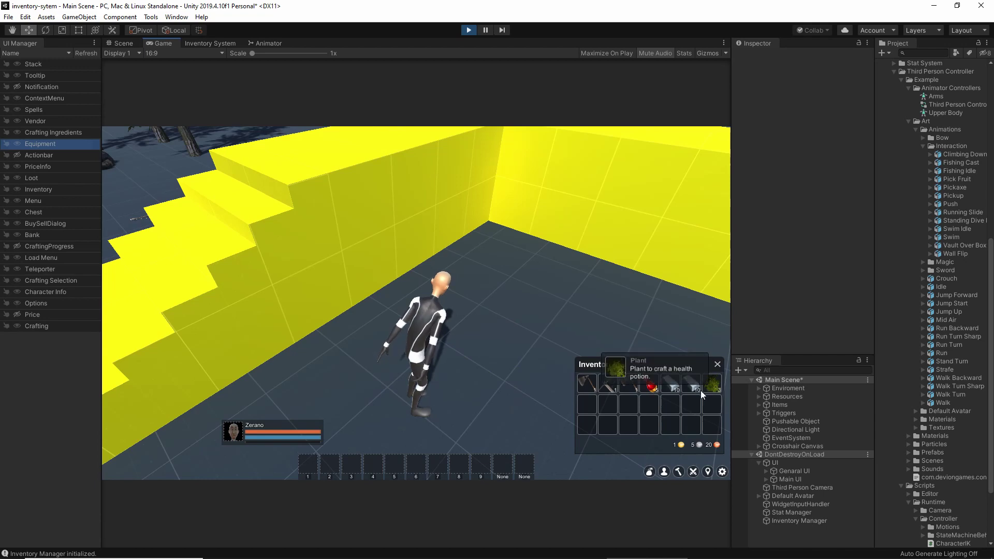
Walk the avatar away from the pickup spot to test that movement works after the last pickup.
key(s)
right_drag(499, 379, 405, 310)
key(a)
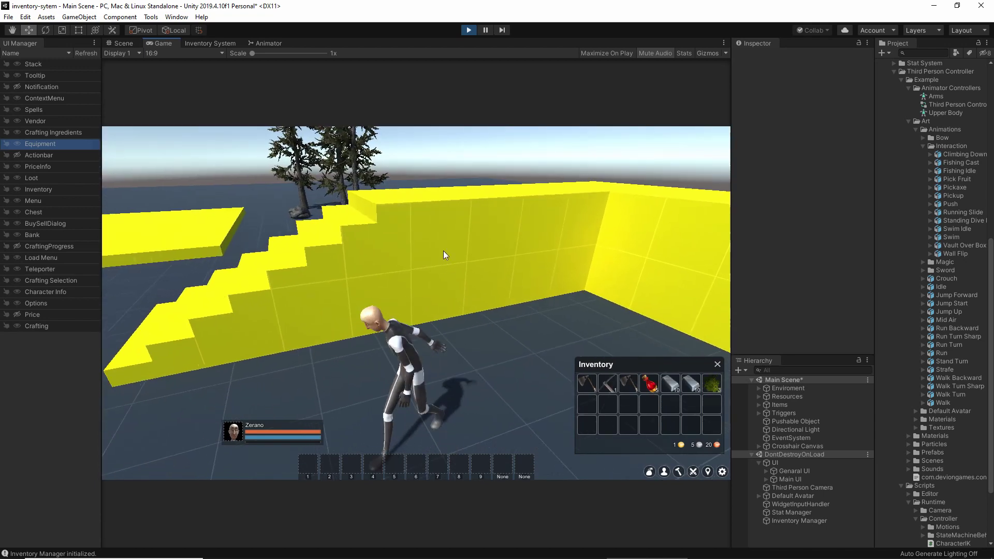